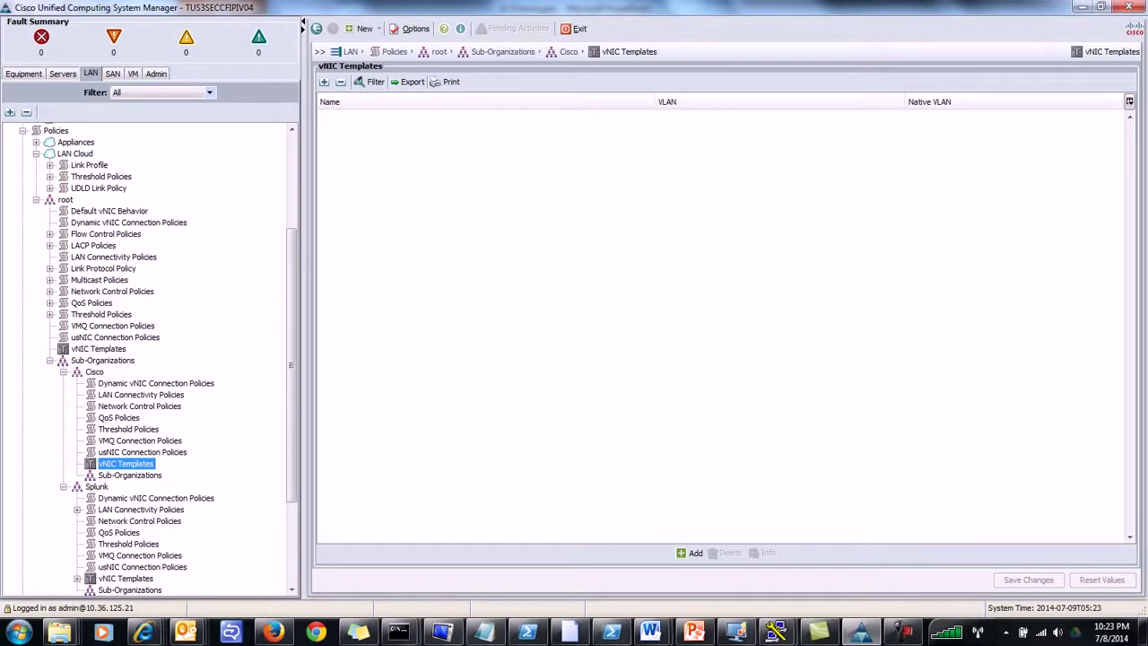
Step: Start a new vNIC template in the Cisco sub-organization named VTEMP_eth0 and enable failover for it
right_click(121, 464)
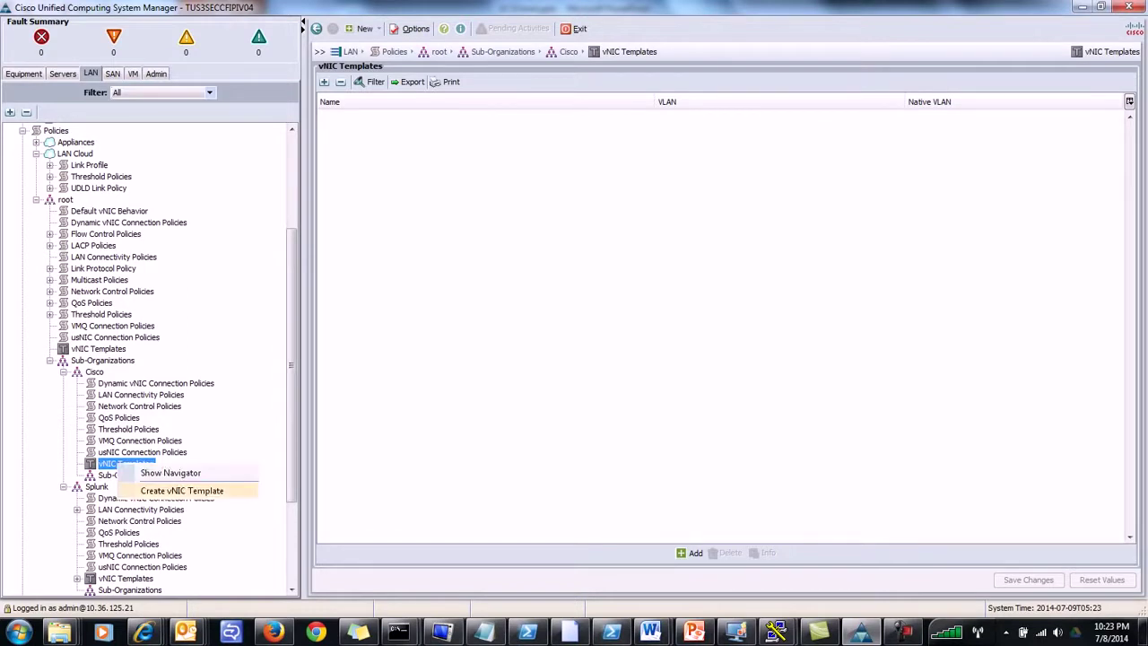
click(182, 490)
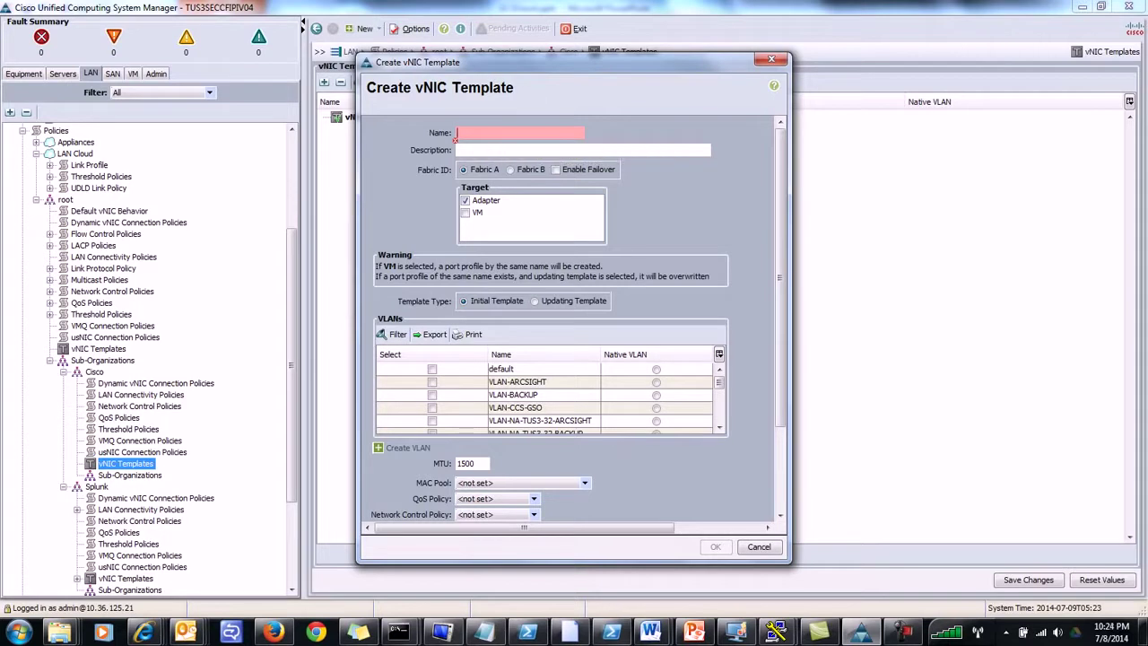
text(V)
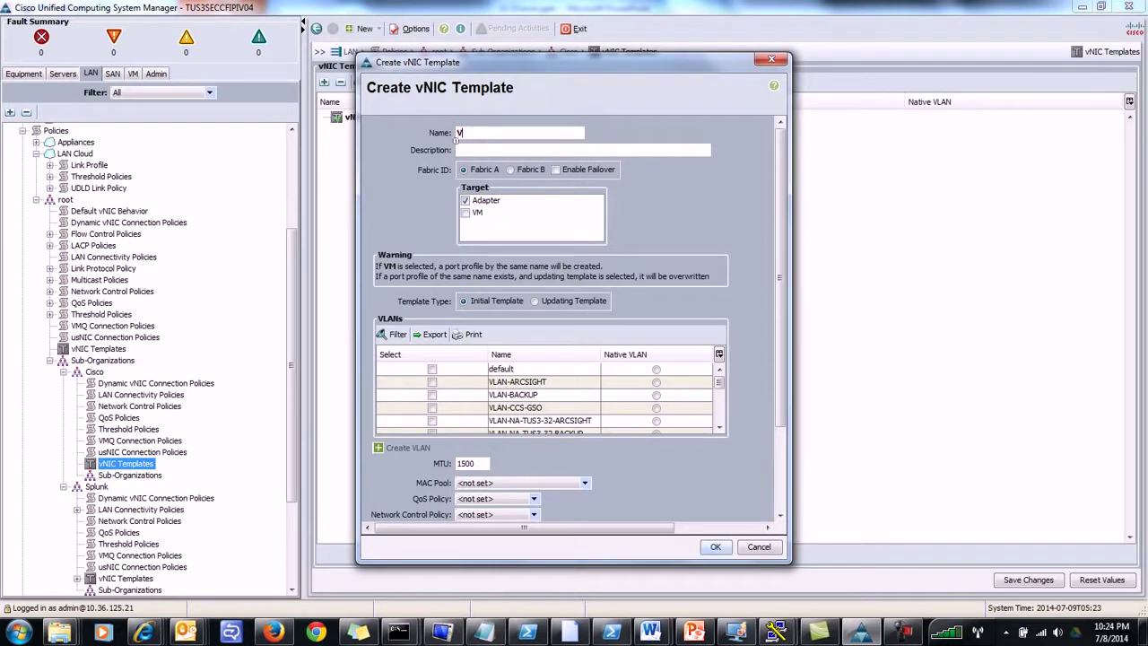
text(TEMP_eth0)
key(Tab)
key(Tab)
key(Tab)
key(space)
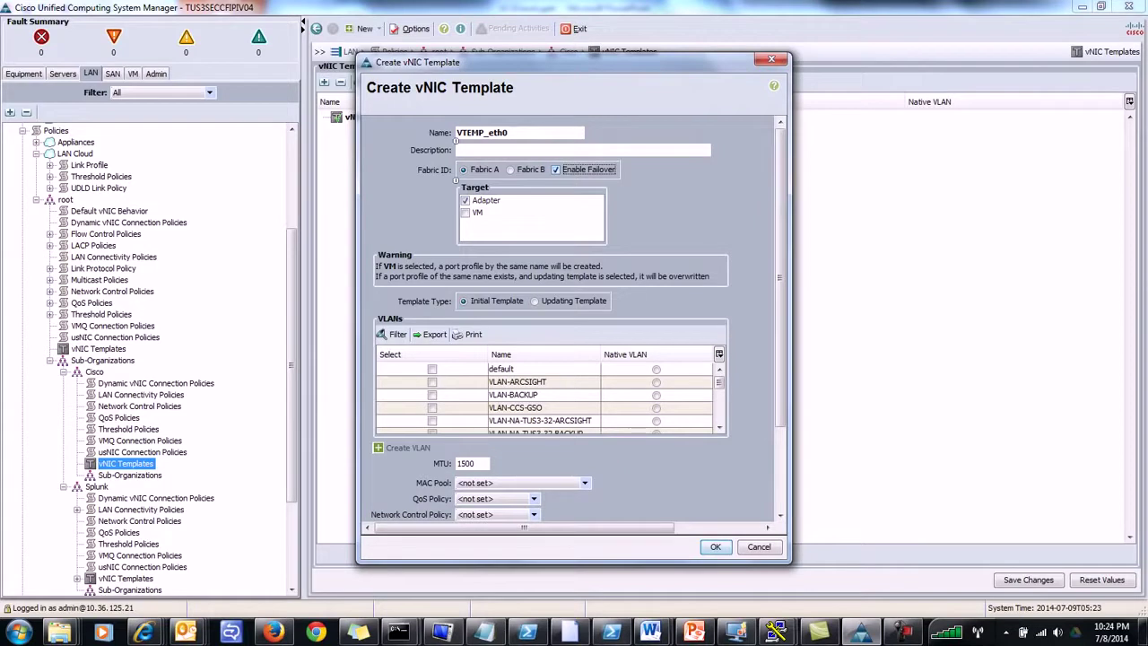
Step: Make VTEMP_eth0 an updating template carrying VLAN-BACKUP, and create it
click(535, 302)
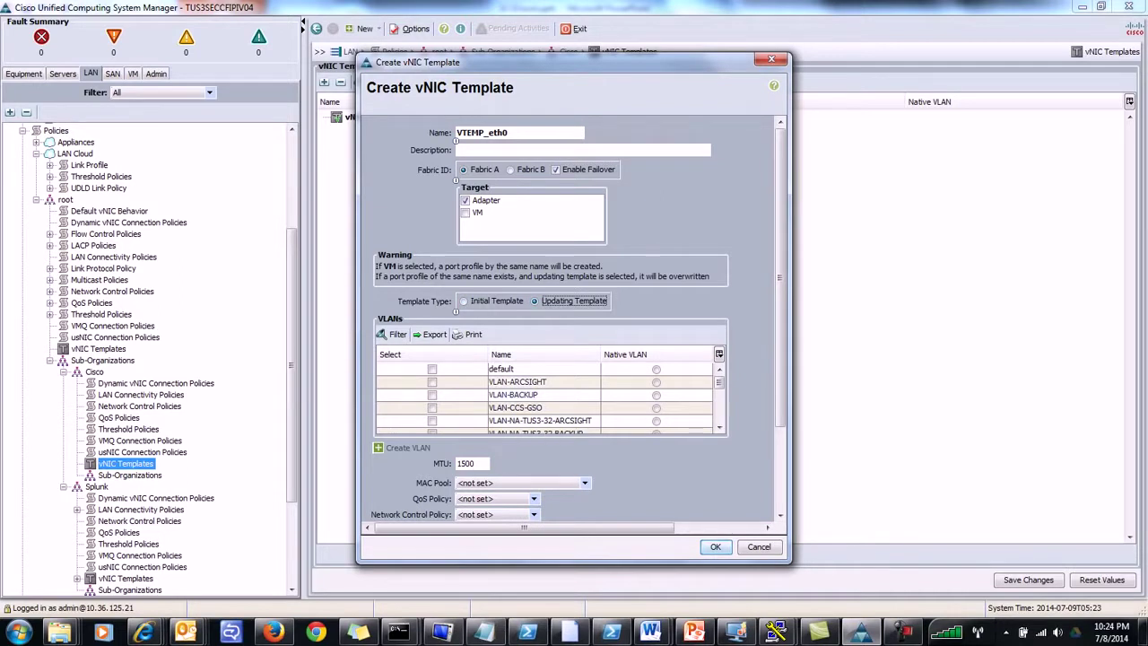
click(431, 395)
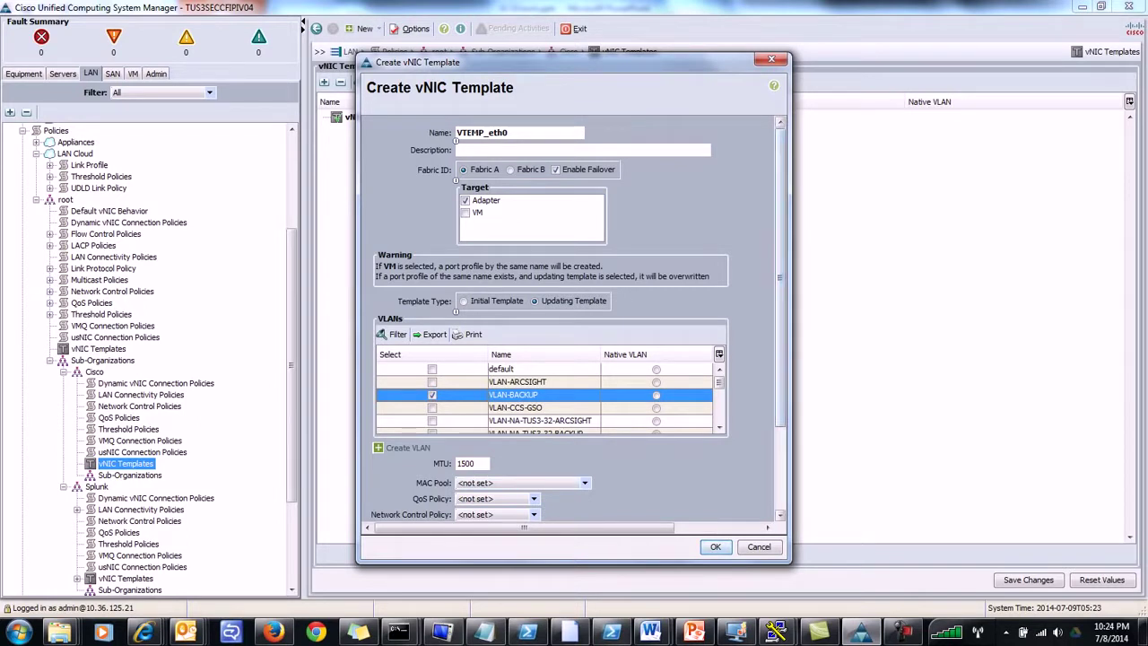
scroll(574, 314, down, 4)
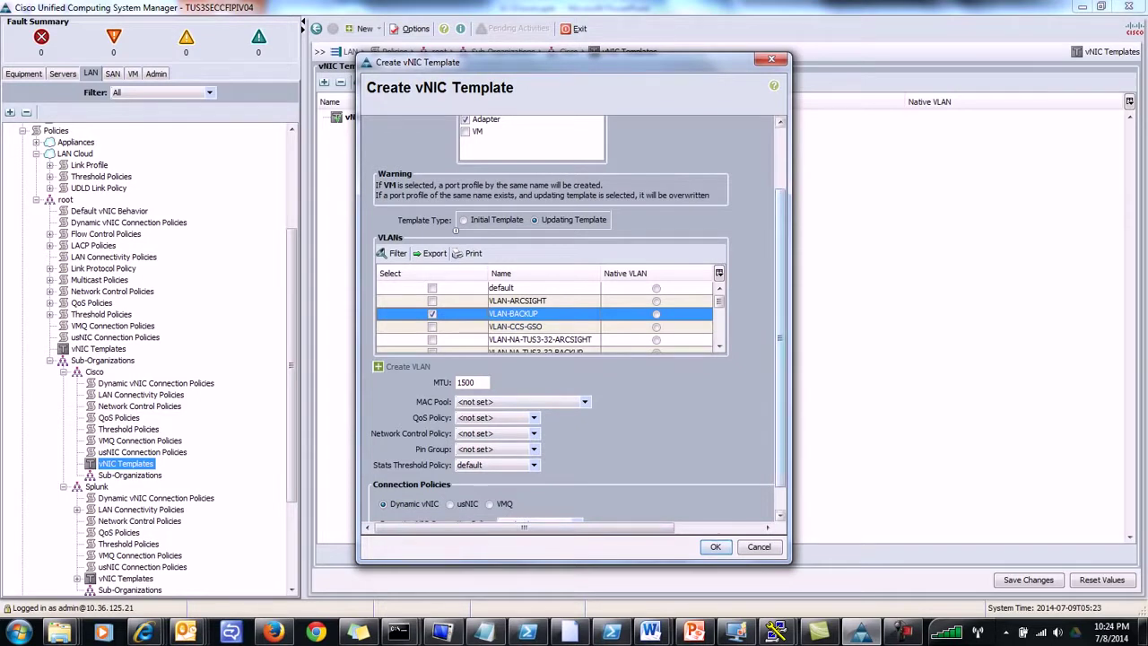
scroll(574, 314, up, 3)
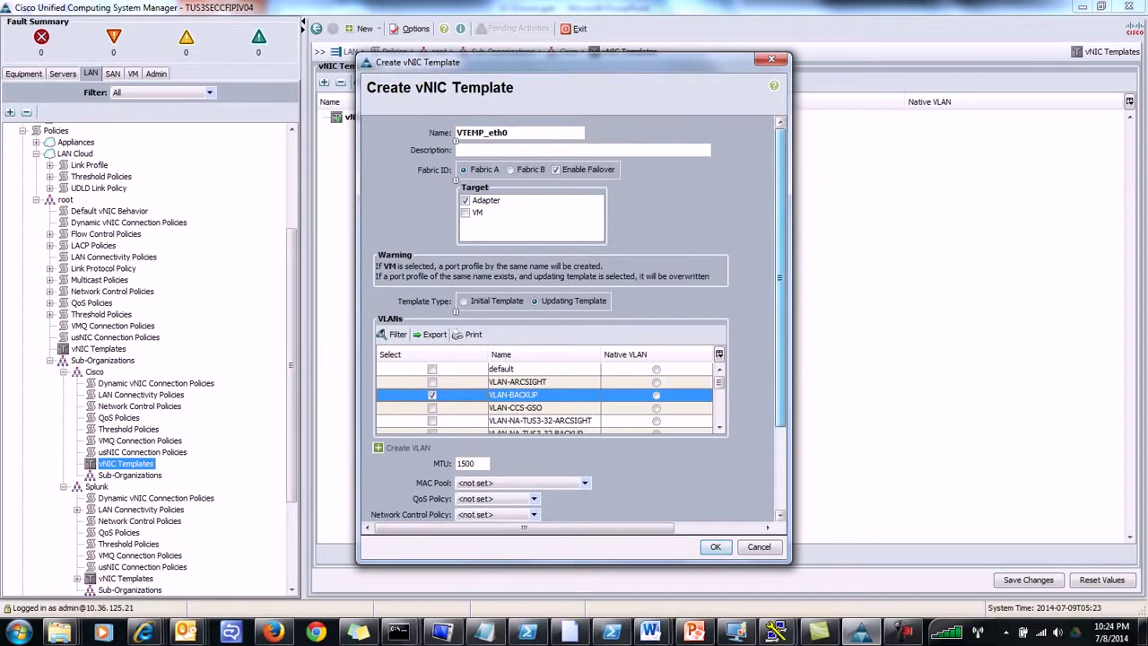
scroll(574, 318, down, 4)
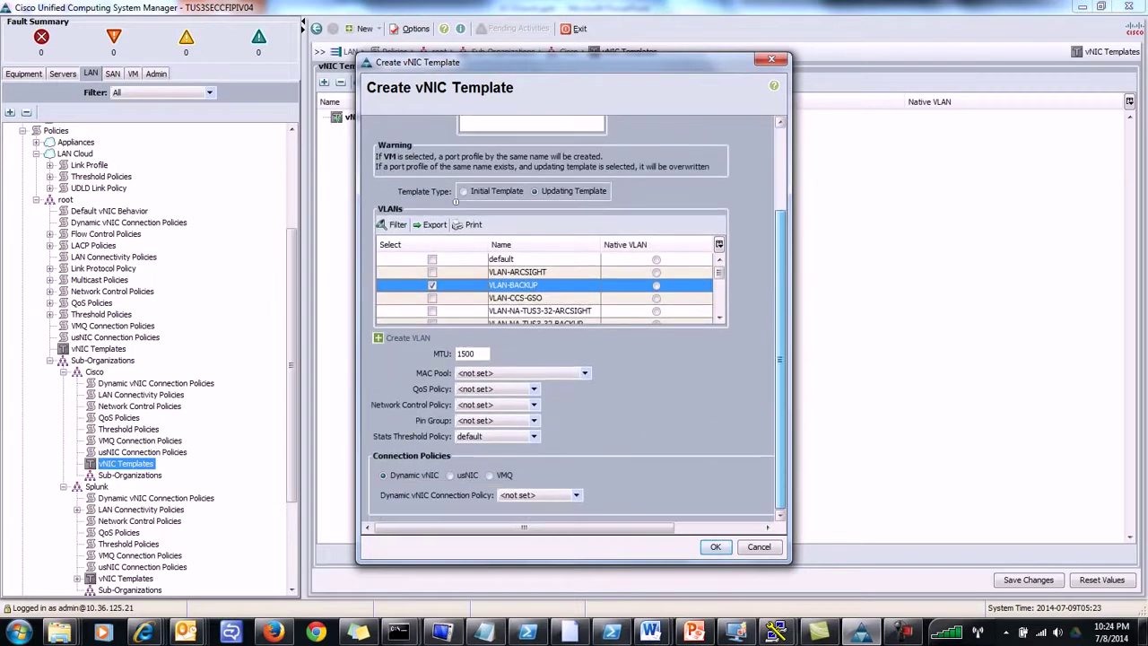
key(Return)
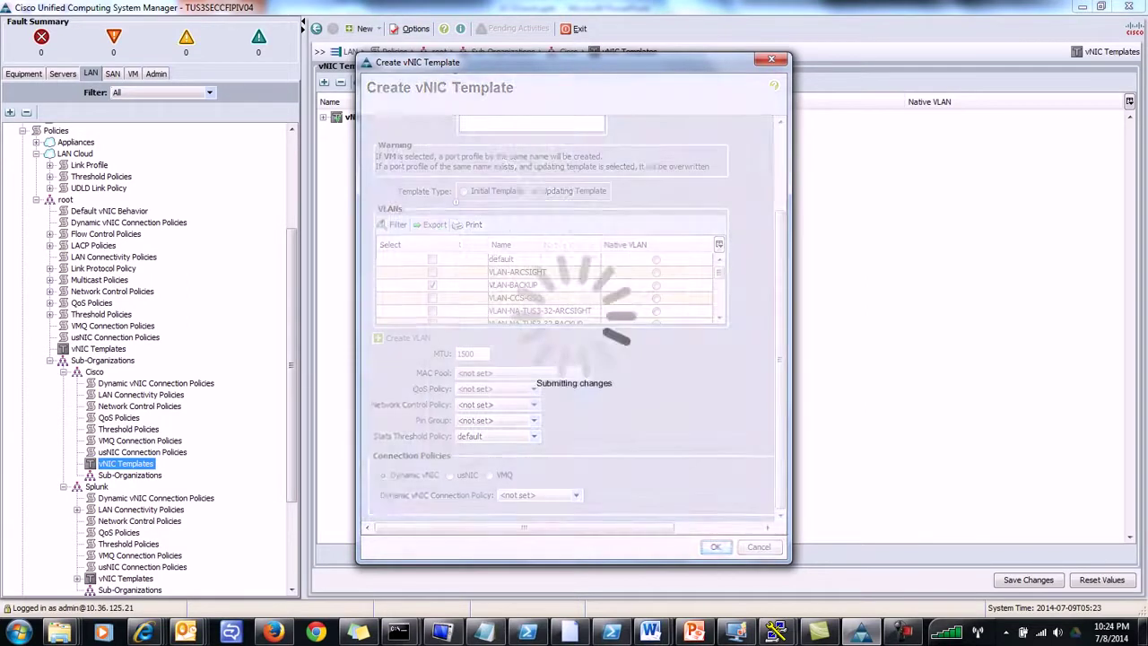
key(Return)
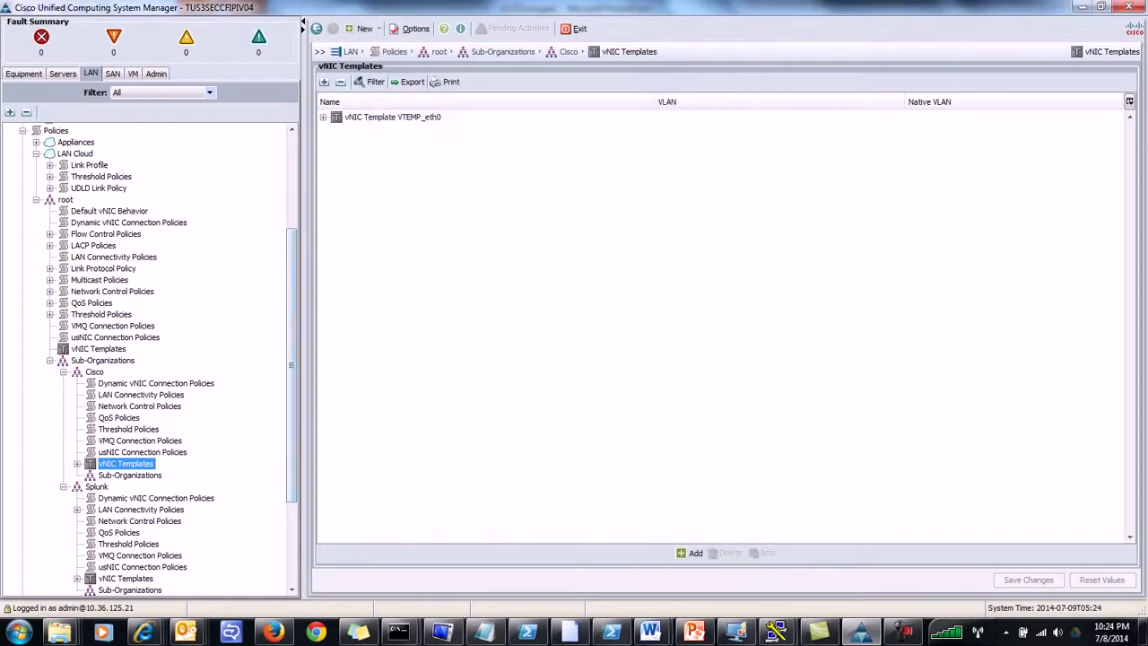
Step: Start another vNIC template in the Cisco sub-organization named VTEMP_eth1, on Fabric B with failover enabled
click(77, 463)
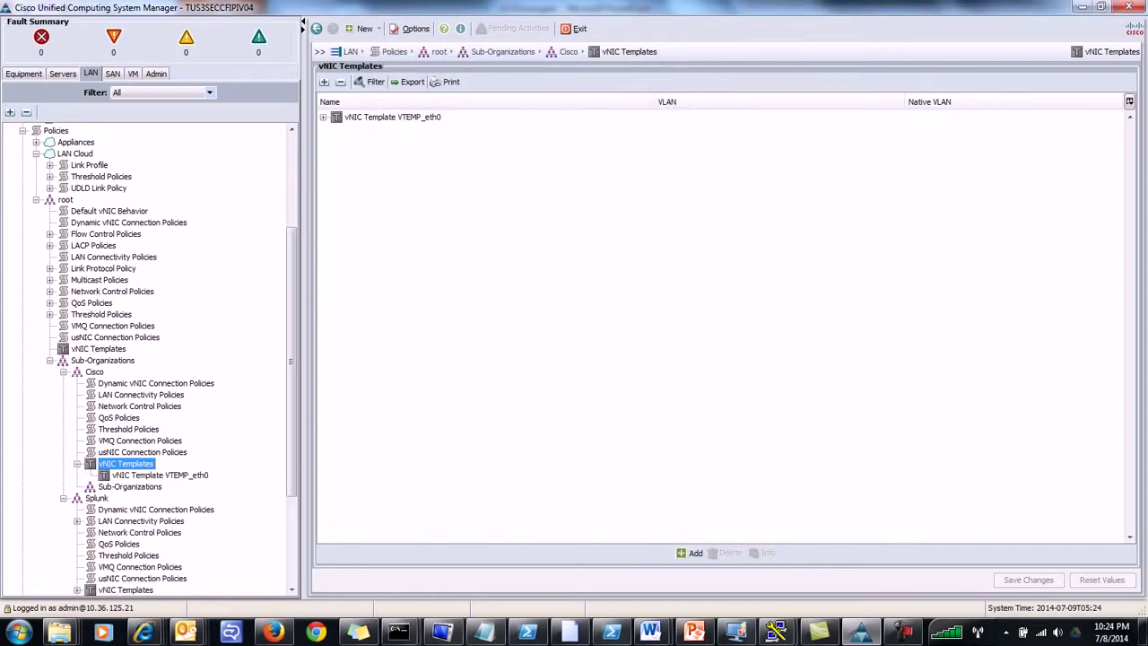
right_click(134, 465)
click(182, 490)
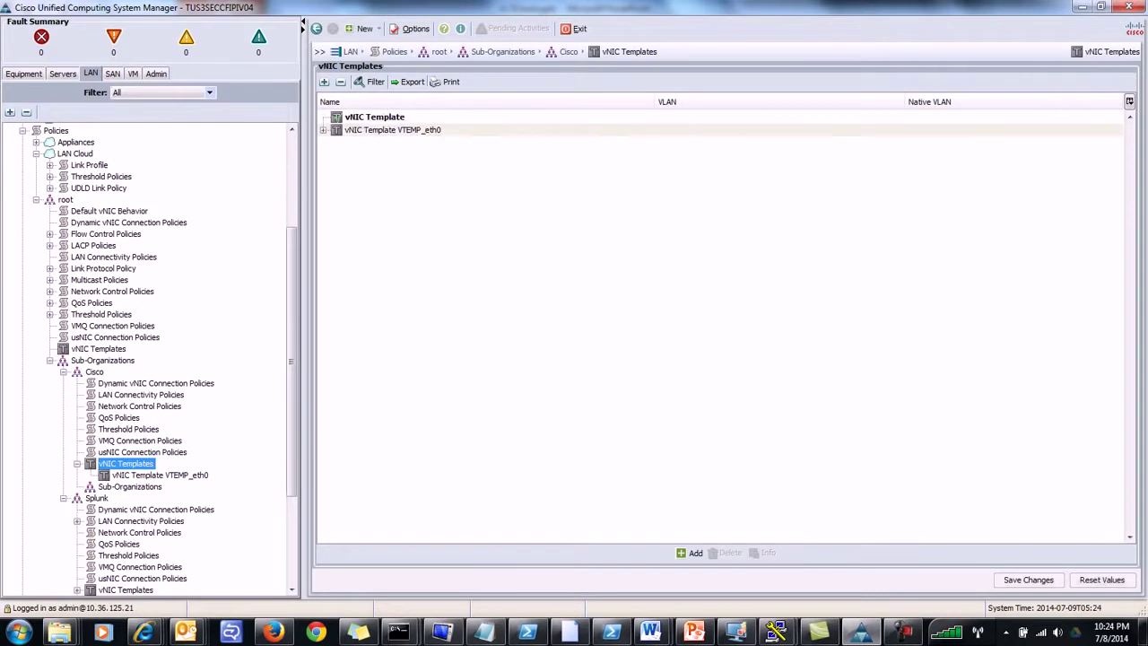
click(457, 132)
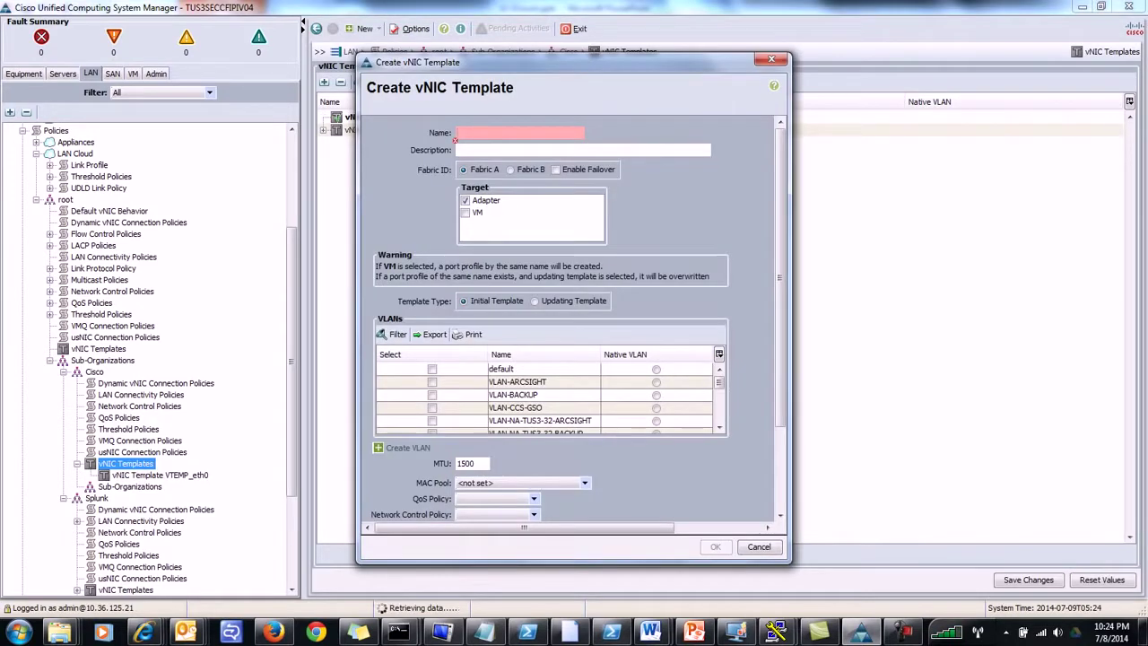
text(VTEM)
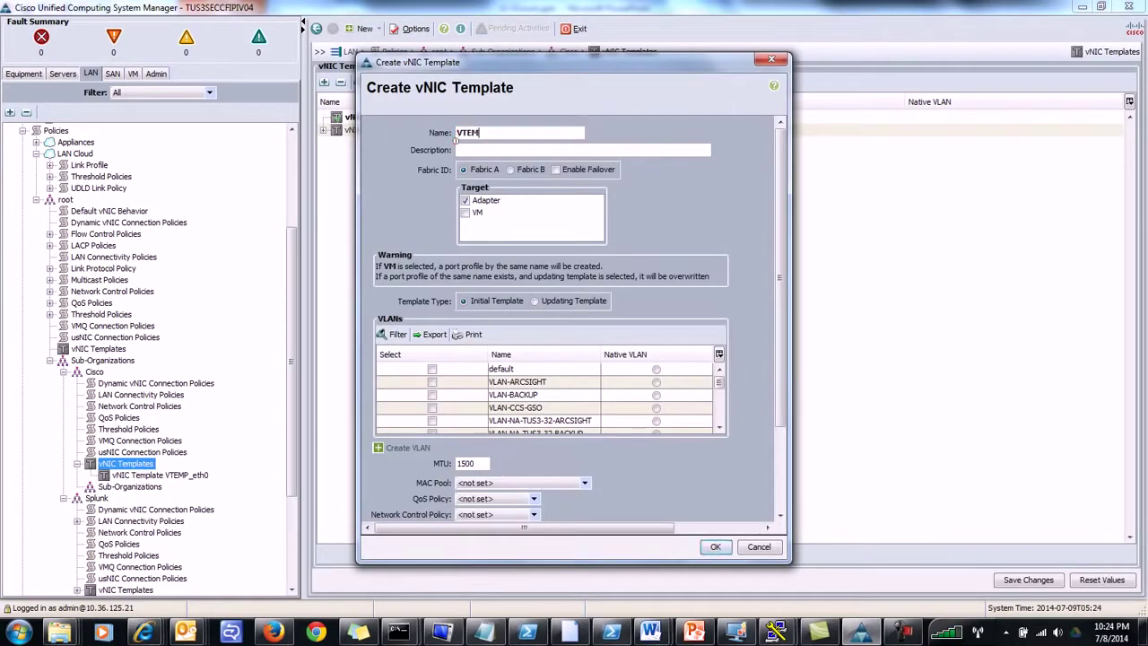
text(P_eth1)
key(Tab)
key(Tab)
key(Tab)
key(space)
key(Tab)
key(space)
Step: Make VTEMP_eth1 an updating template carrying VLAN-ARCSIGHT, and create it
click(536, 301)
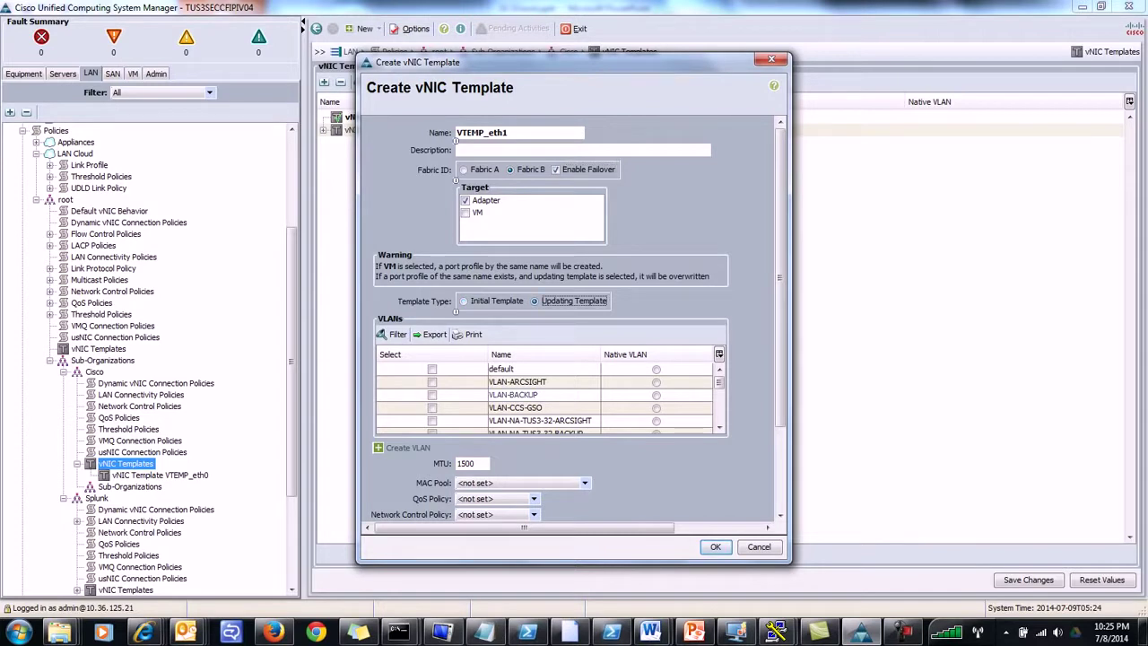
click(432, 382)
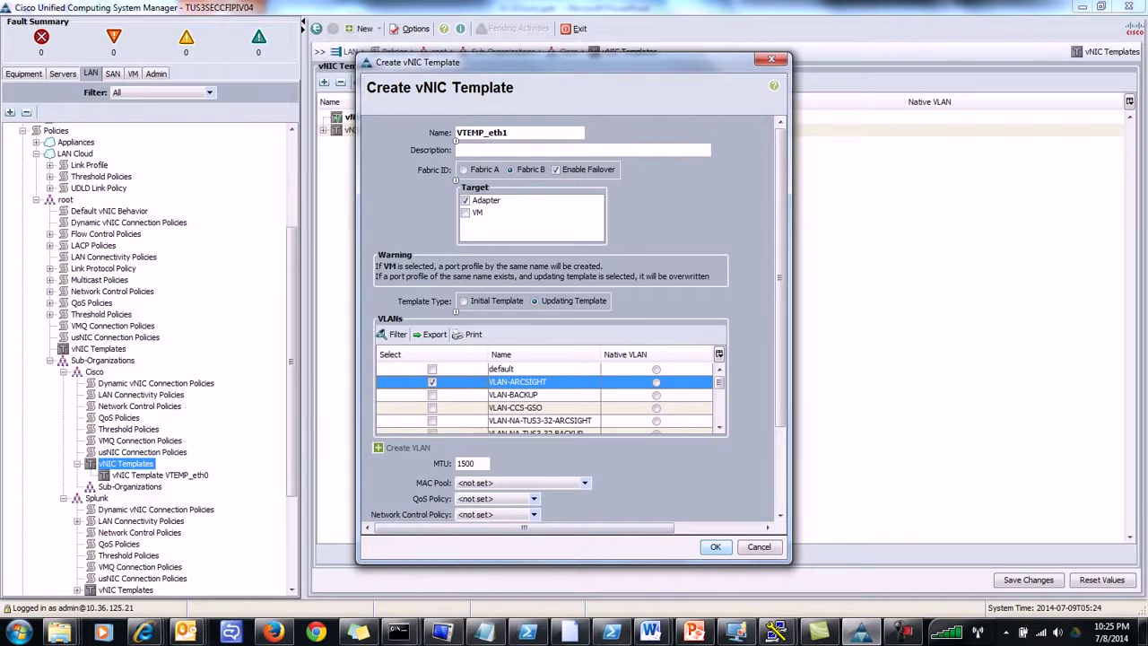
key(Return)
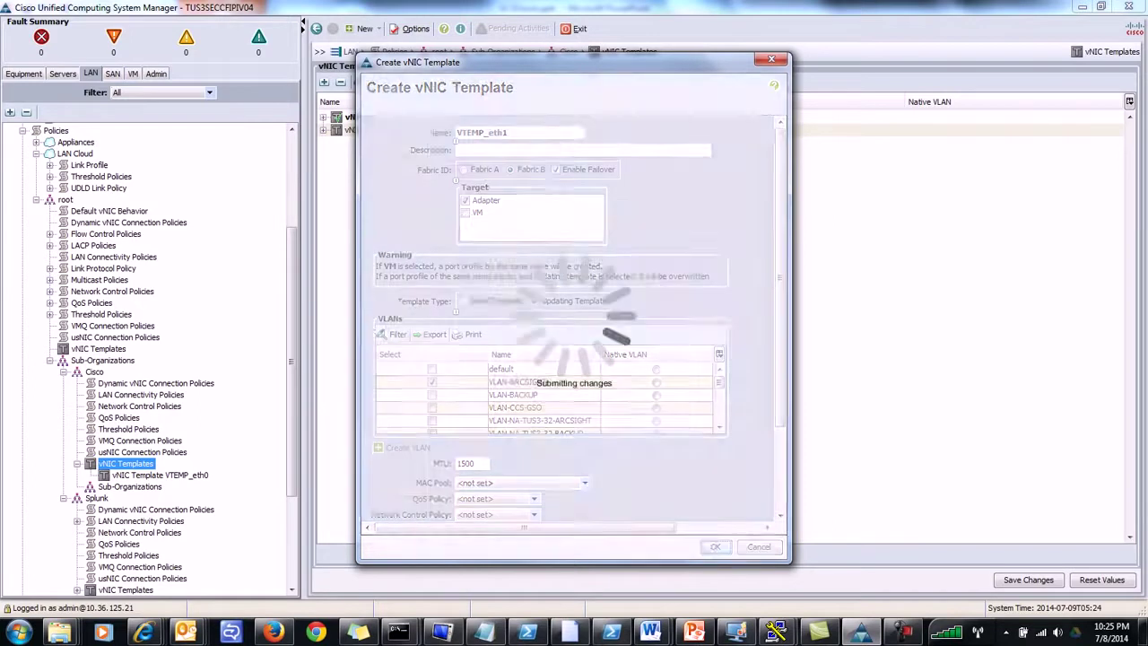
key(Return)
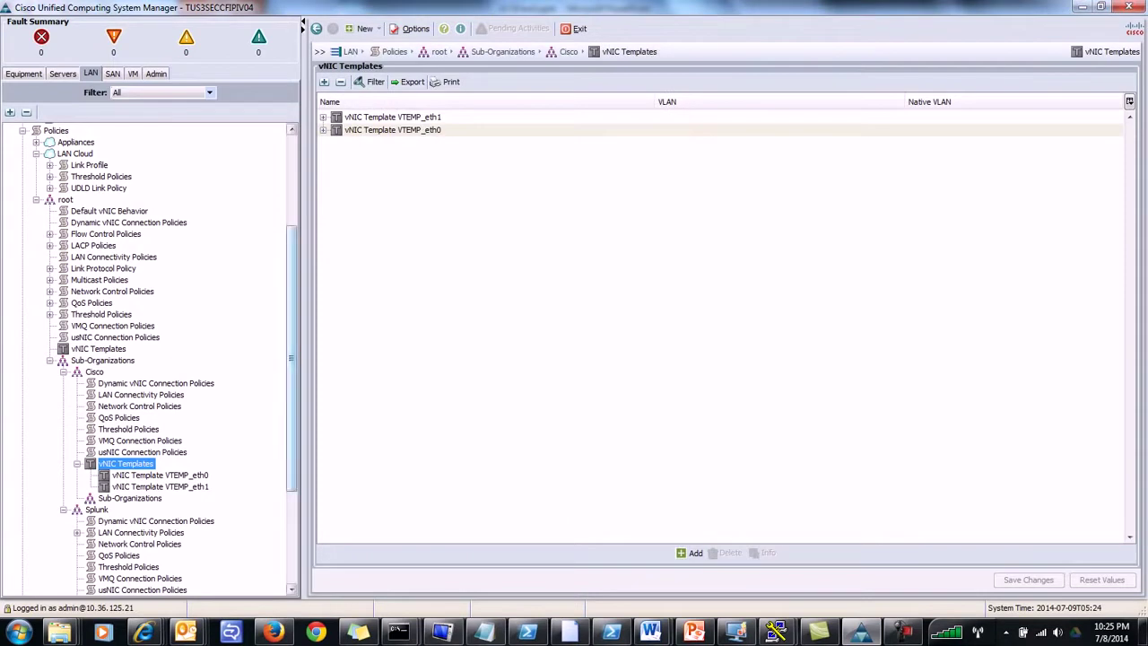
Step: Start a third vNIC template in the Cisco sub-organization named VTEMP_iSCSI-A and make it an updating template
scroll(153, 359, down, 3)
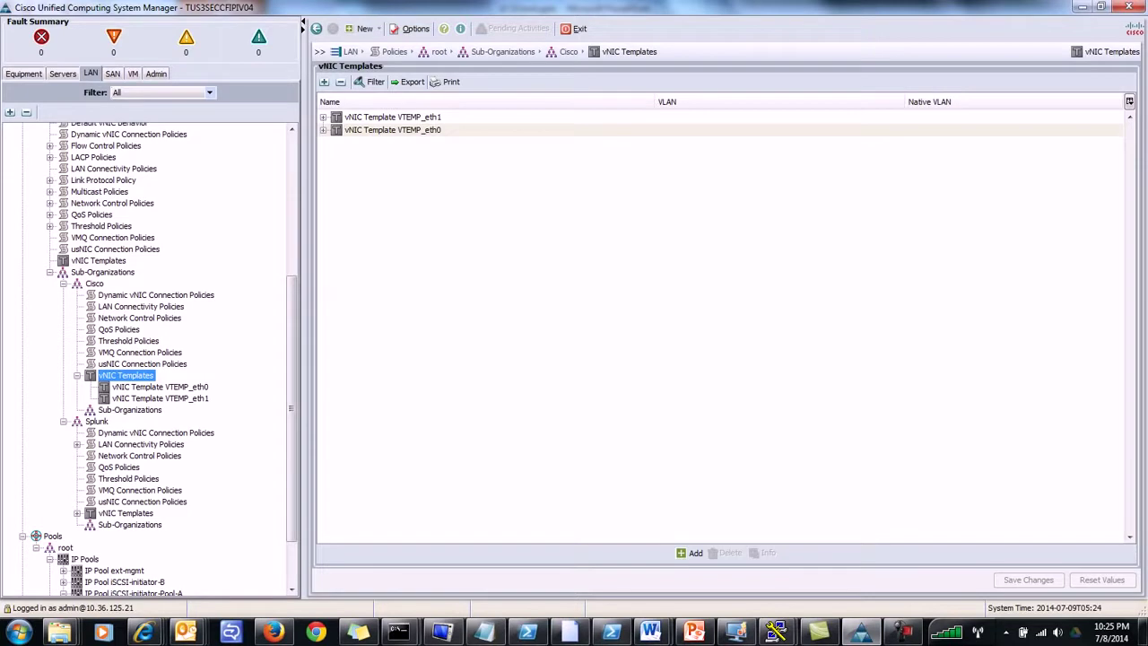
right_click(127, 374)
click(179, 400)
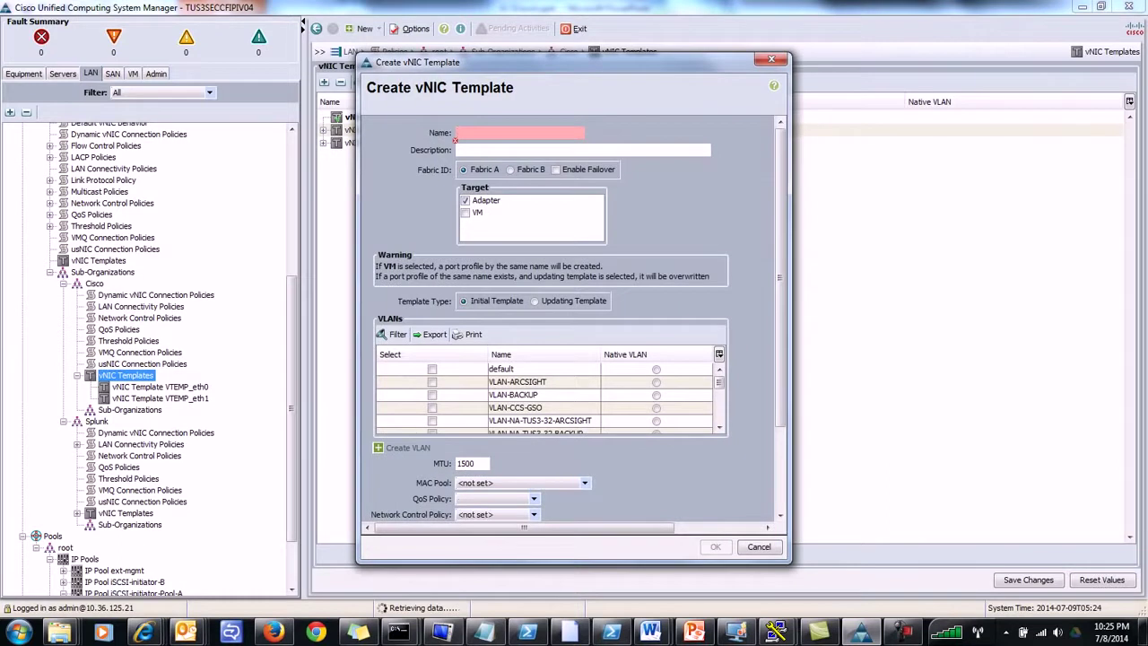
click(455, 135)
text(VTEMP_iSC)
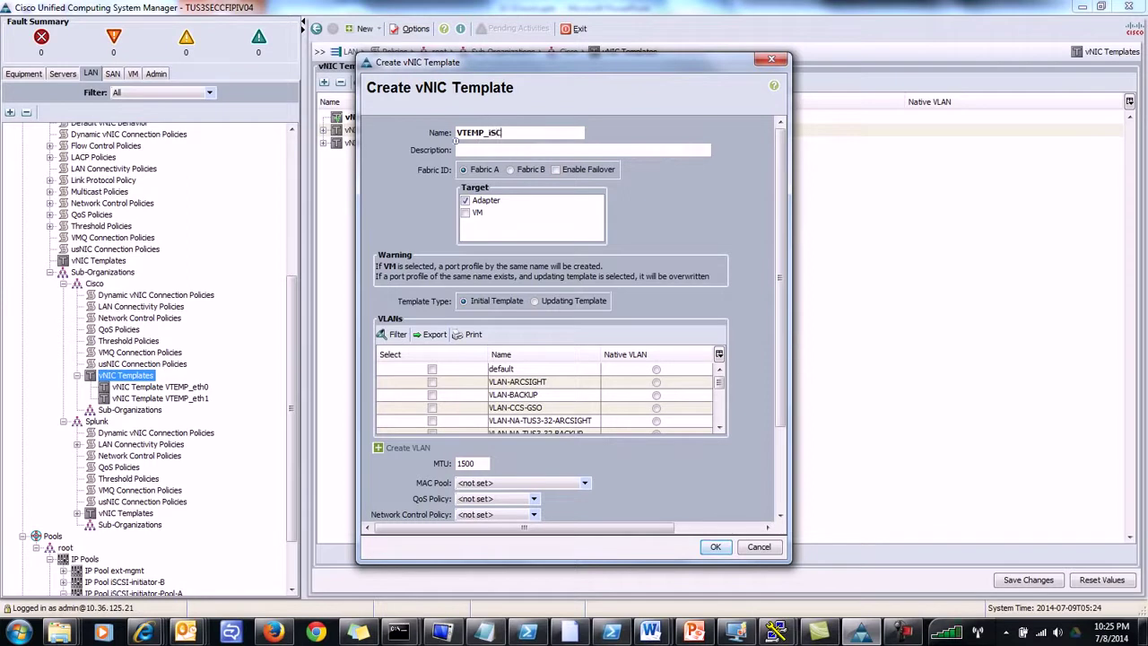
text(SI-A)
click(535, 301)
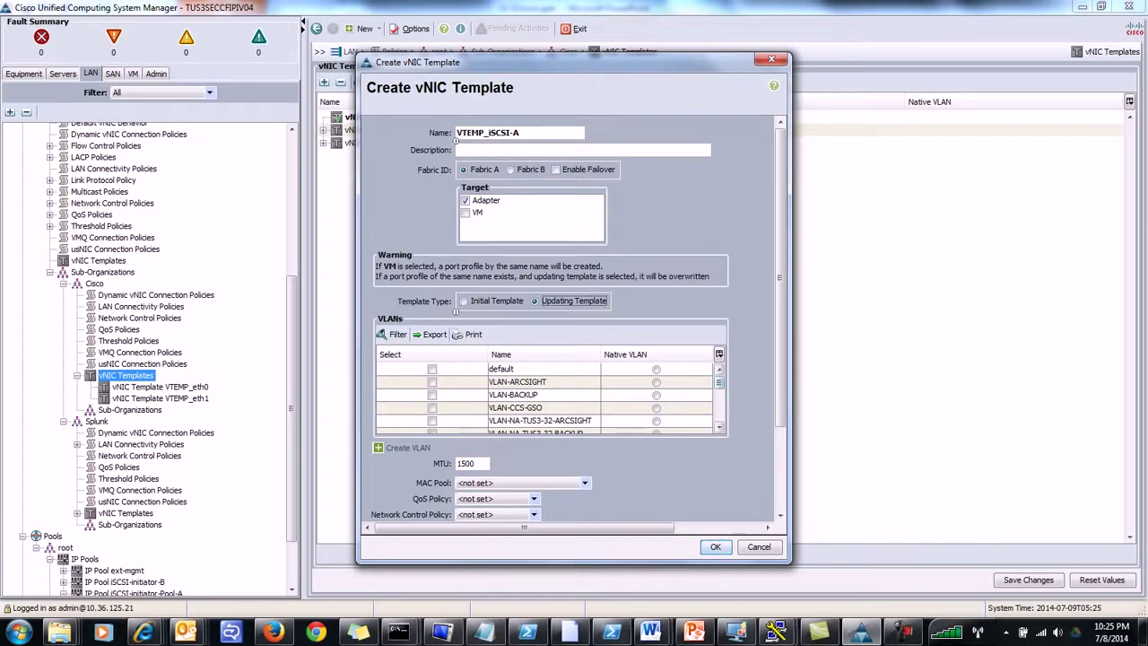
Step: Assign VLAN-VSC-NETWORK-A to VTEMP_iSCSI-A as its native VLAN, set the MTU to 9000, and create the template
scroll(547, 395, down, 3)
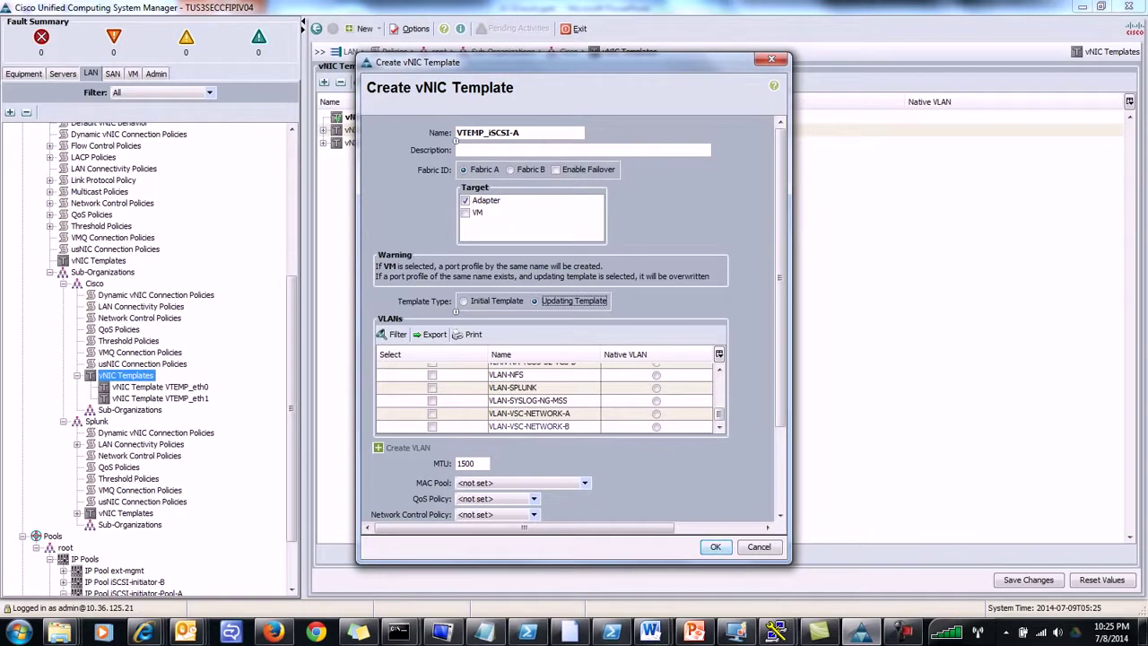
click(432, 413)
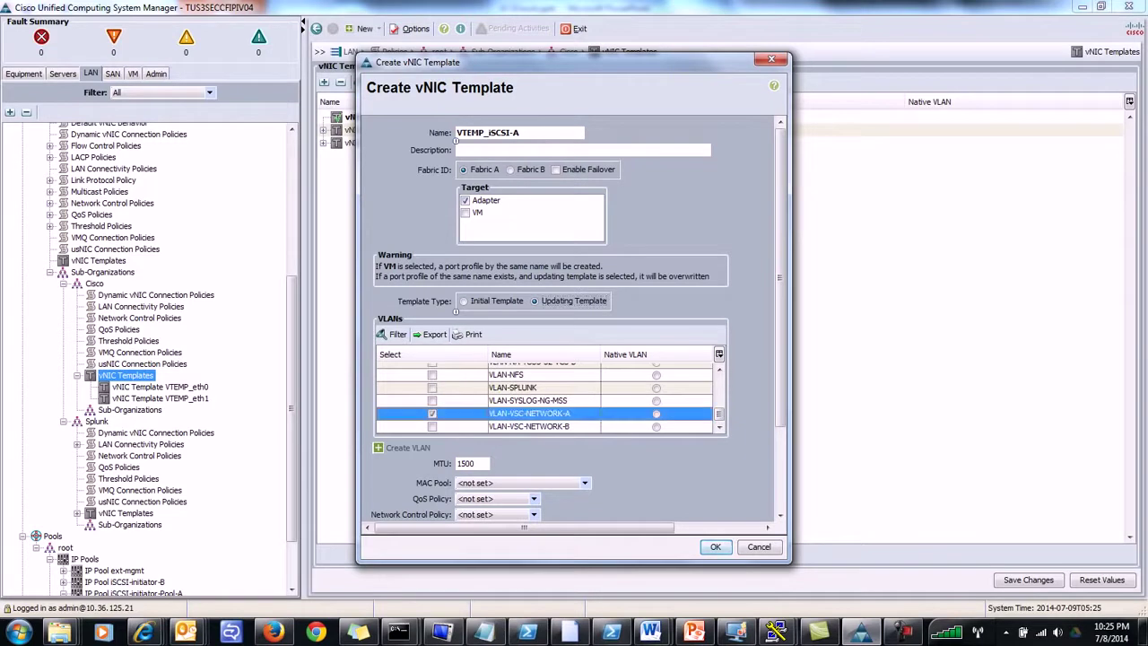
click(657, 413)
double_click(464, 463)
text(9000)
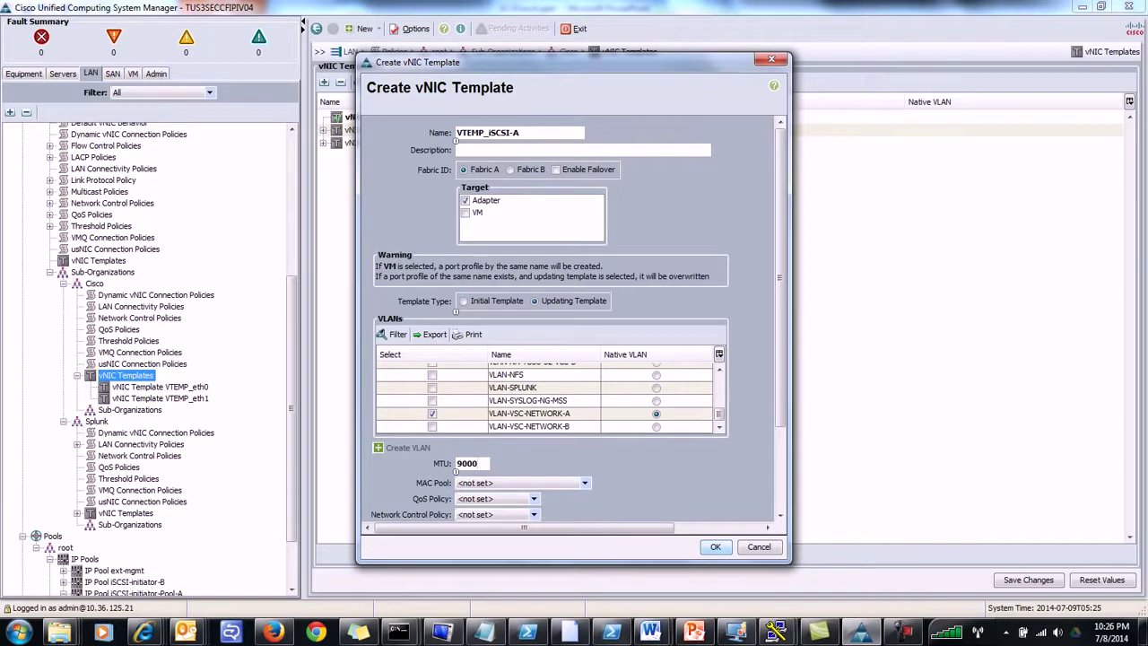
key(Return)
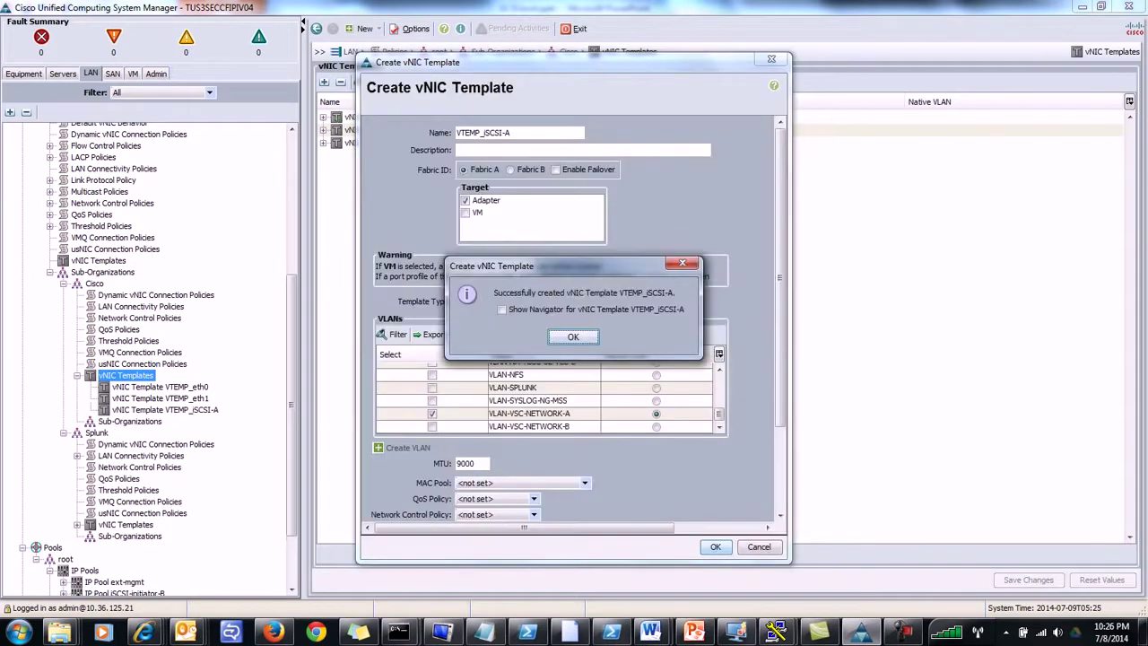
key(Return)
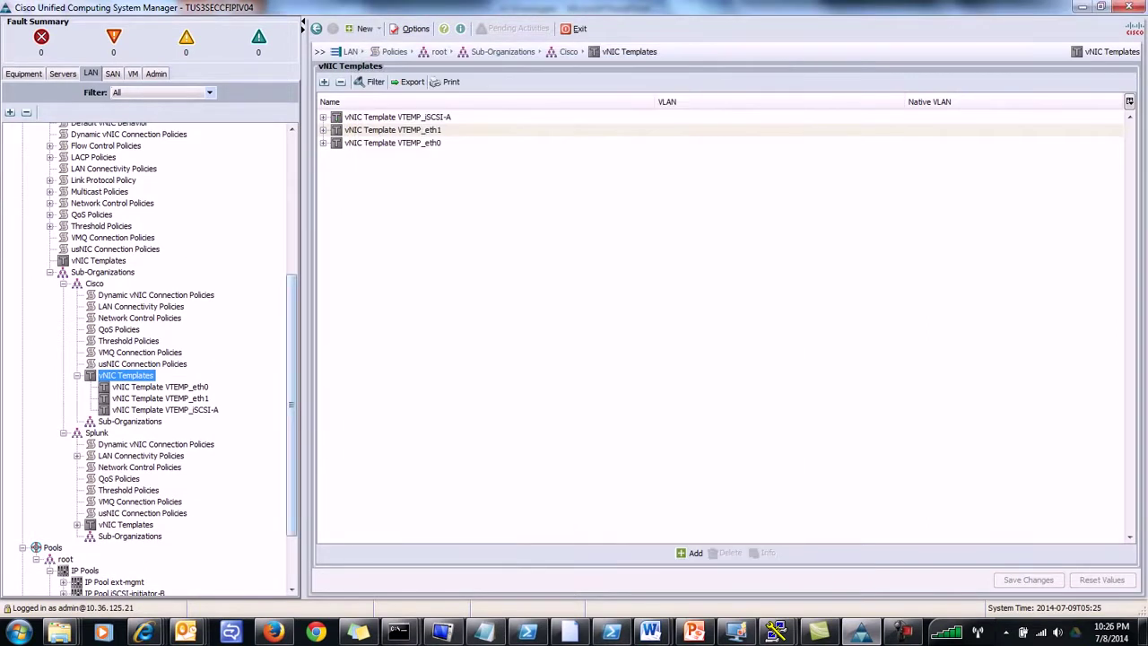
Step: Open the LAN Cloud's QoS System Class to check the MTU configured for each priority
scroll(152, 358, up, 6)
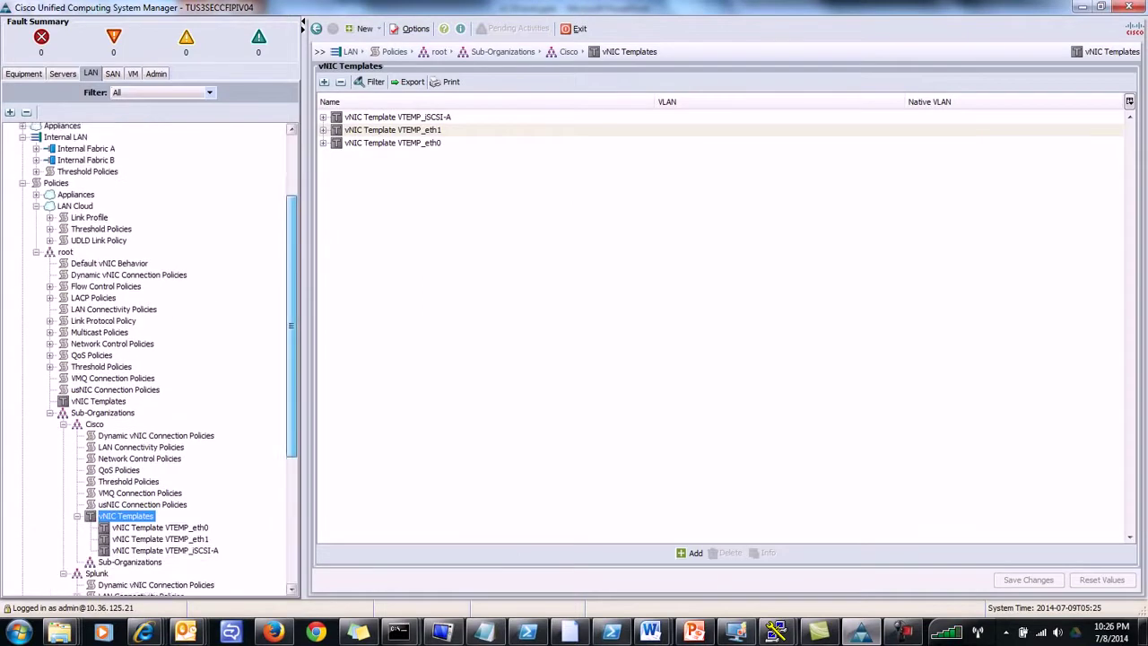
scroll(152, 359, up, 3)
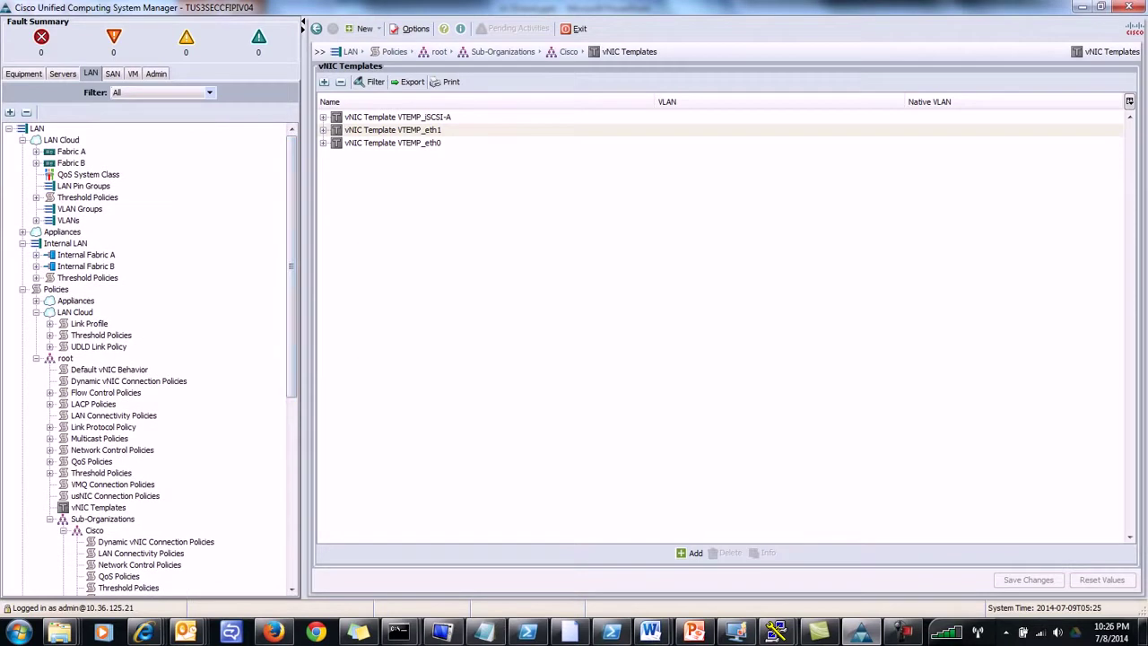
click(88, 174)
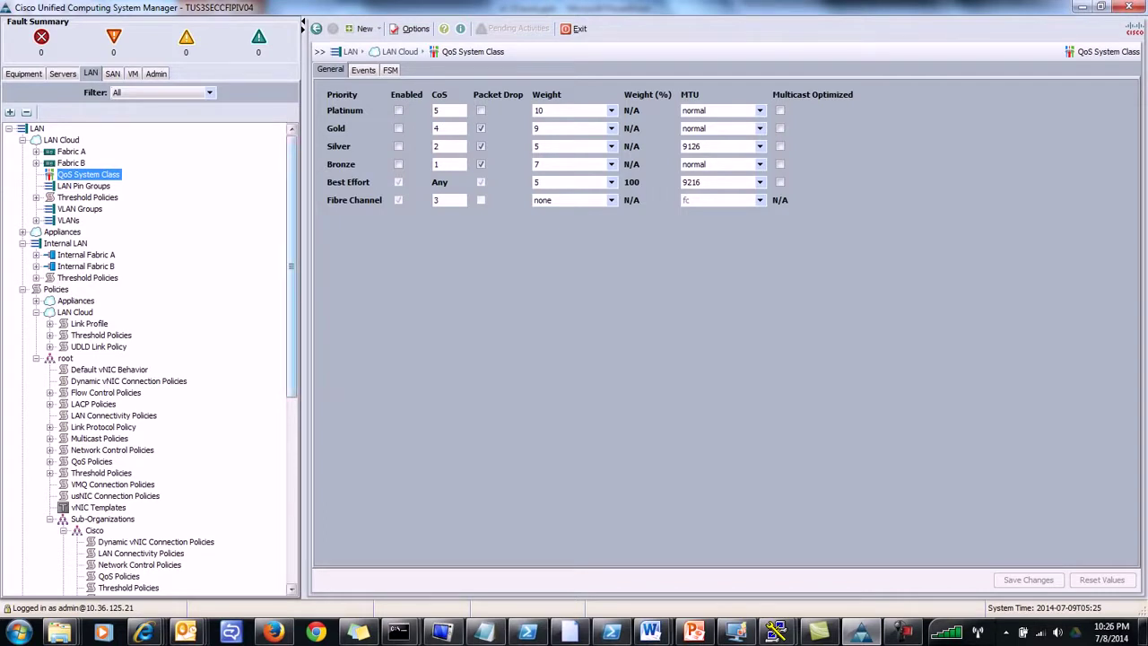
Step: Start another vNIC template in the Cisco sub-organization named VTEMP_iSCS-B, on Fabric B and as an updating template
scroll(148, 359, down, 7)
scroll(148, 359, down, 1)
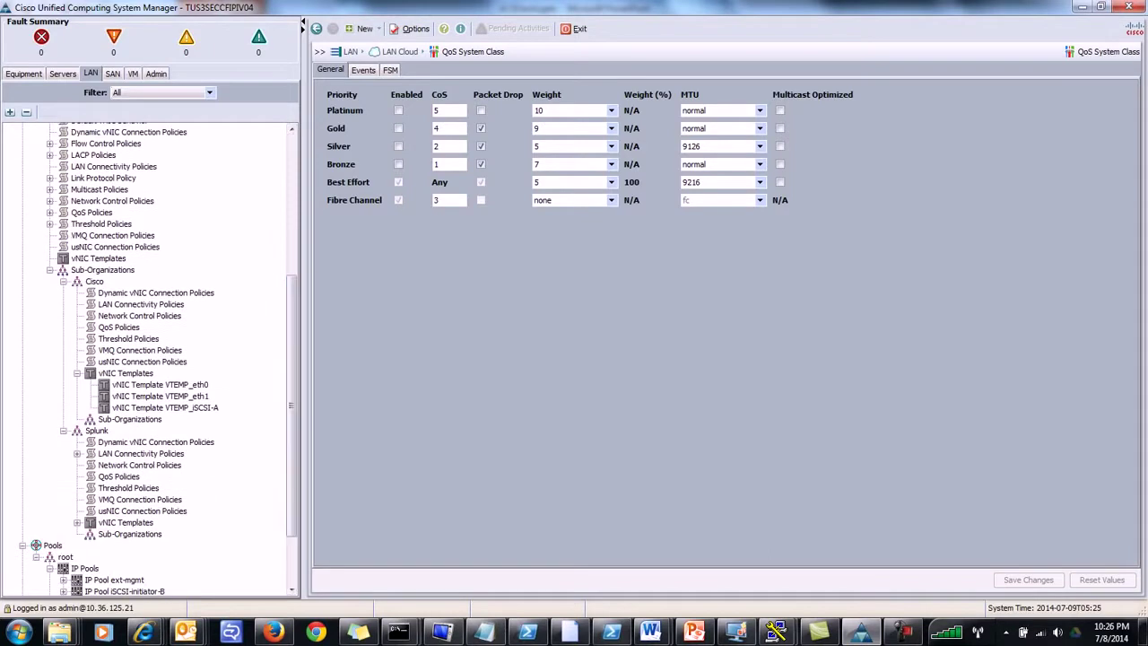
click(126, 373)
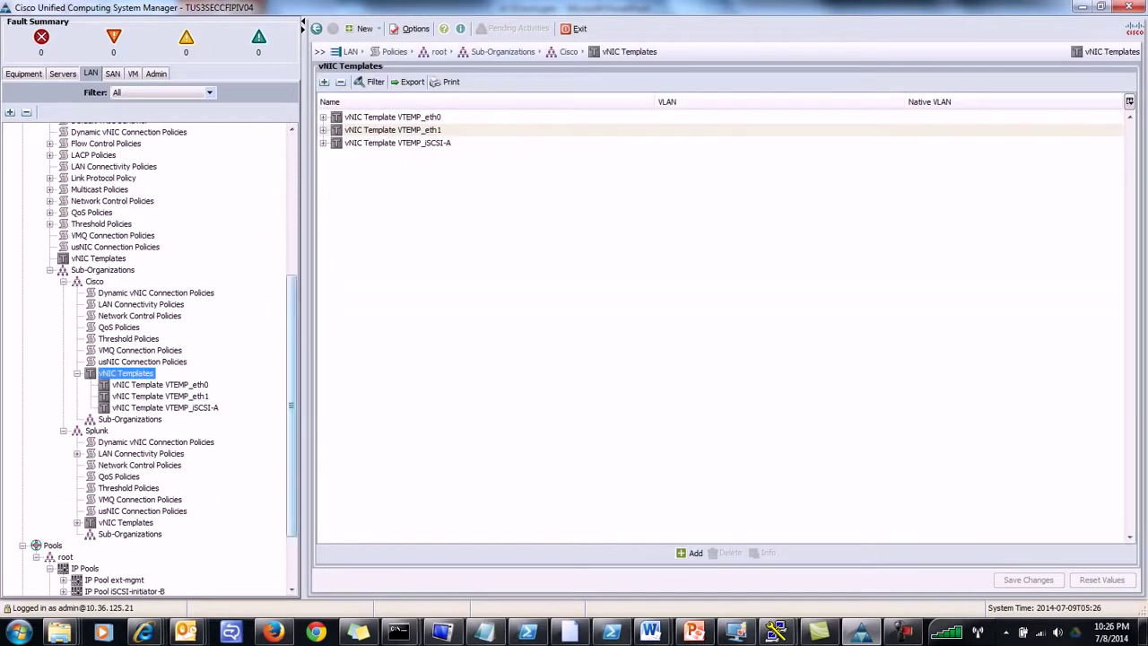
right_click(103, 374)
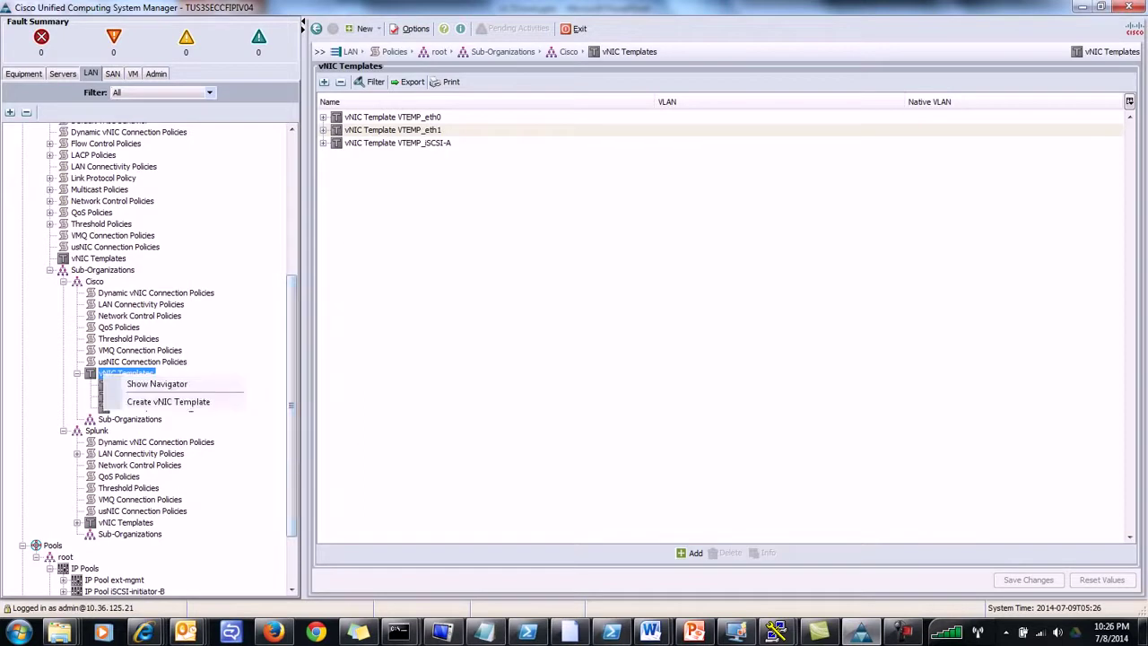
click(144, 402)
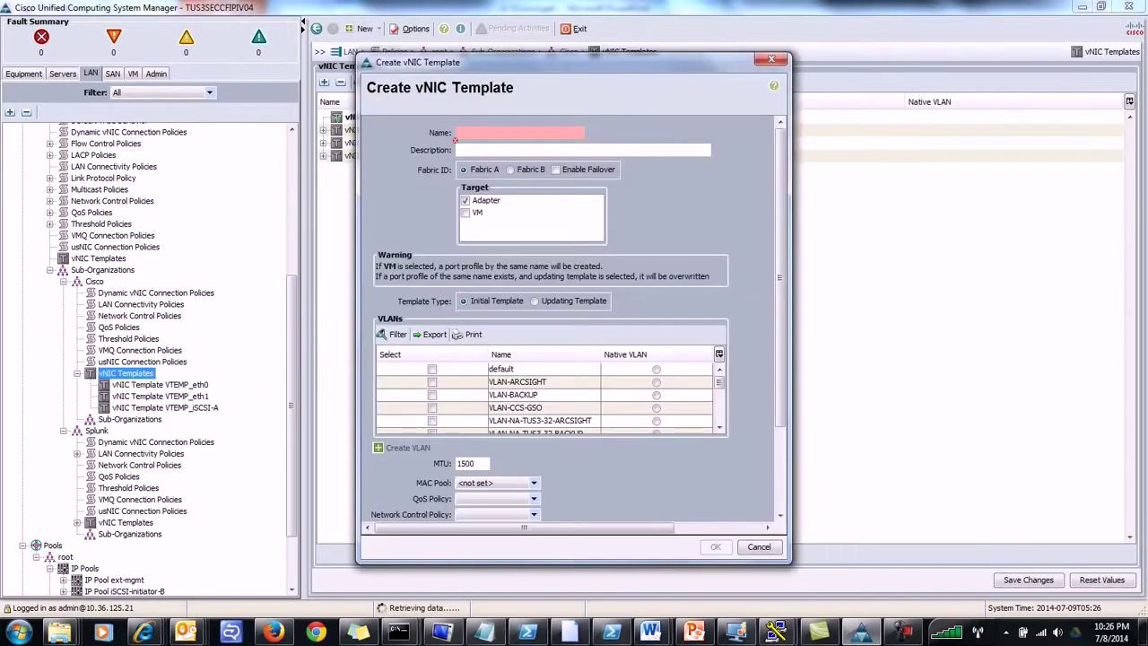
text(VTEMP_)
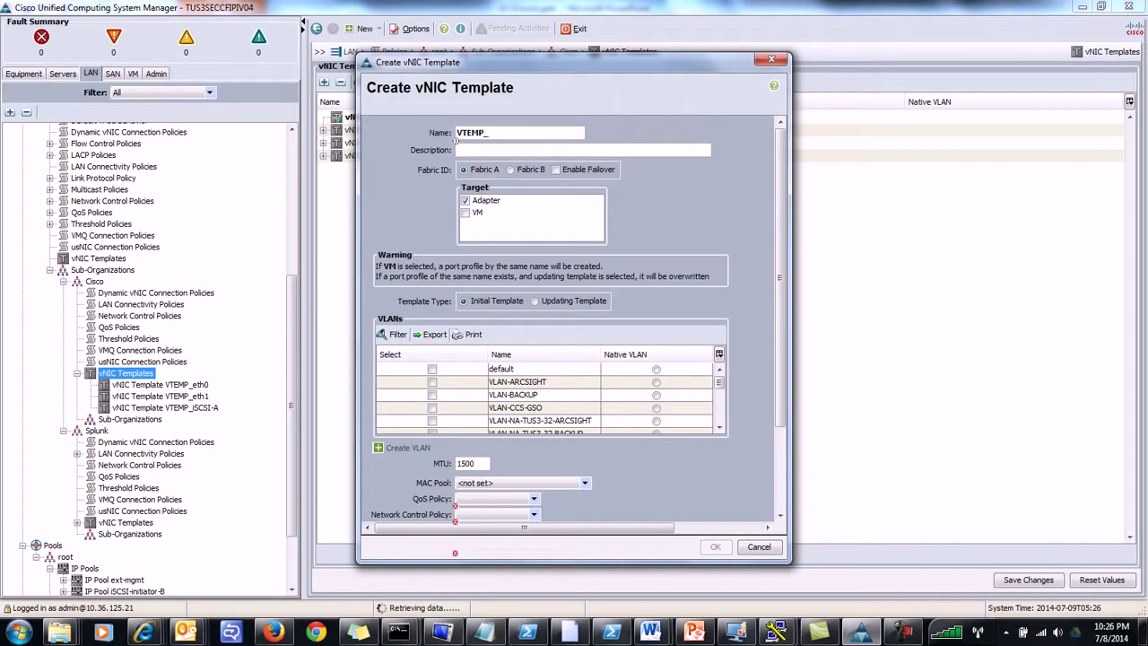
text(iSCS)
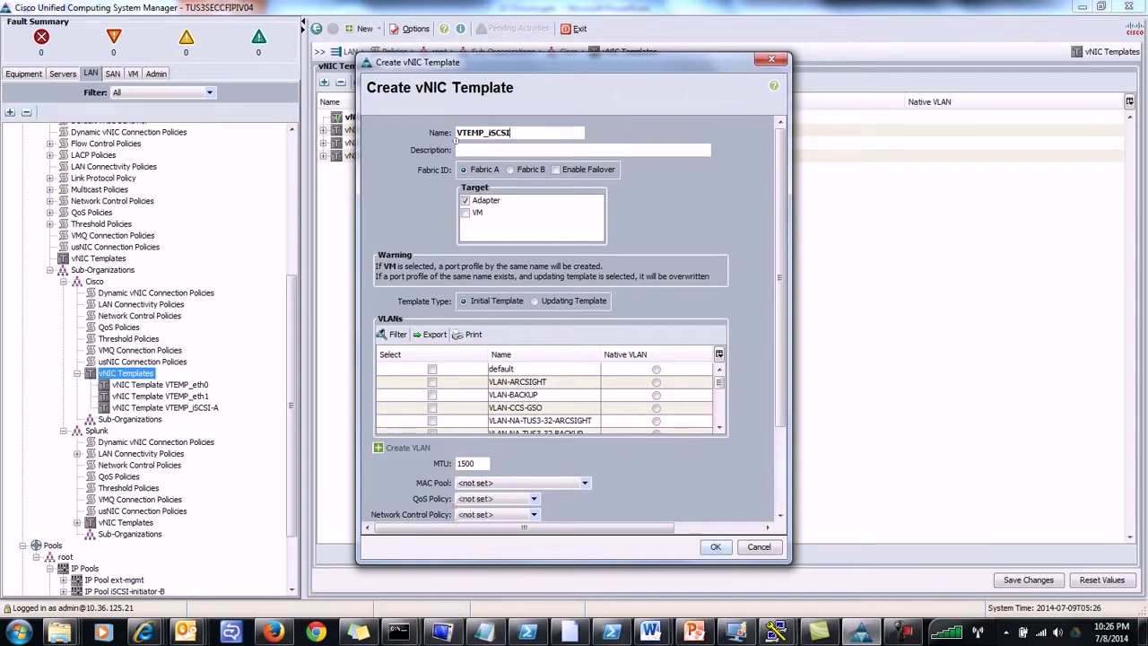
text(-B)
click(512, 170)
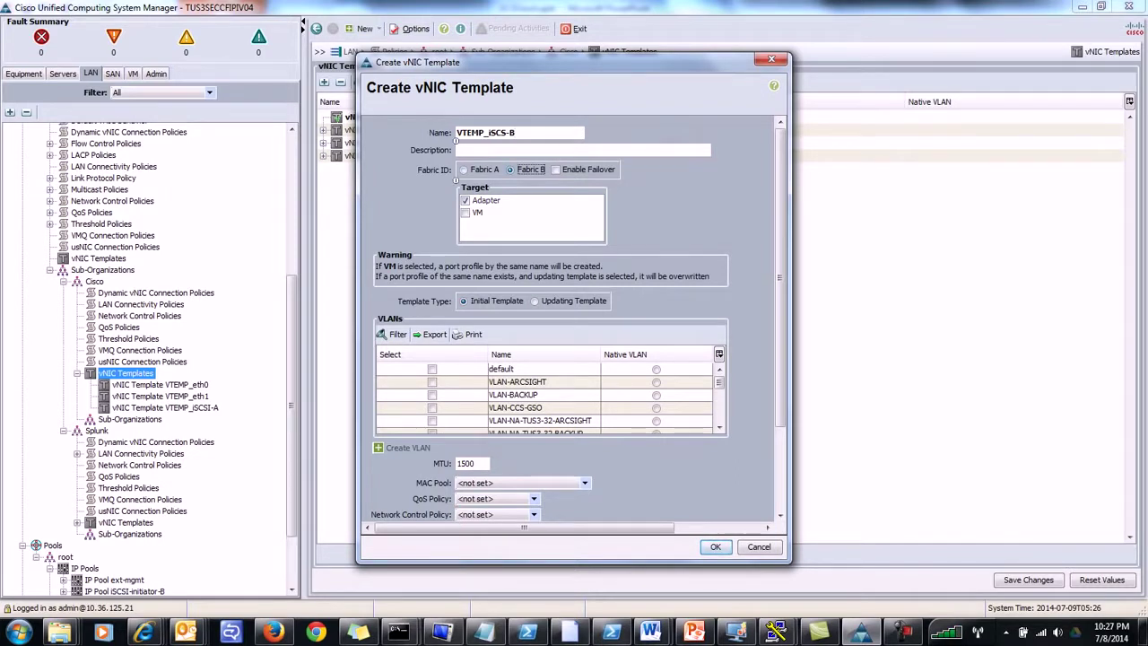
click(537, 300)
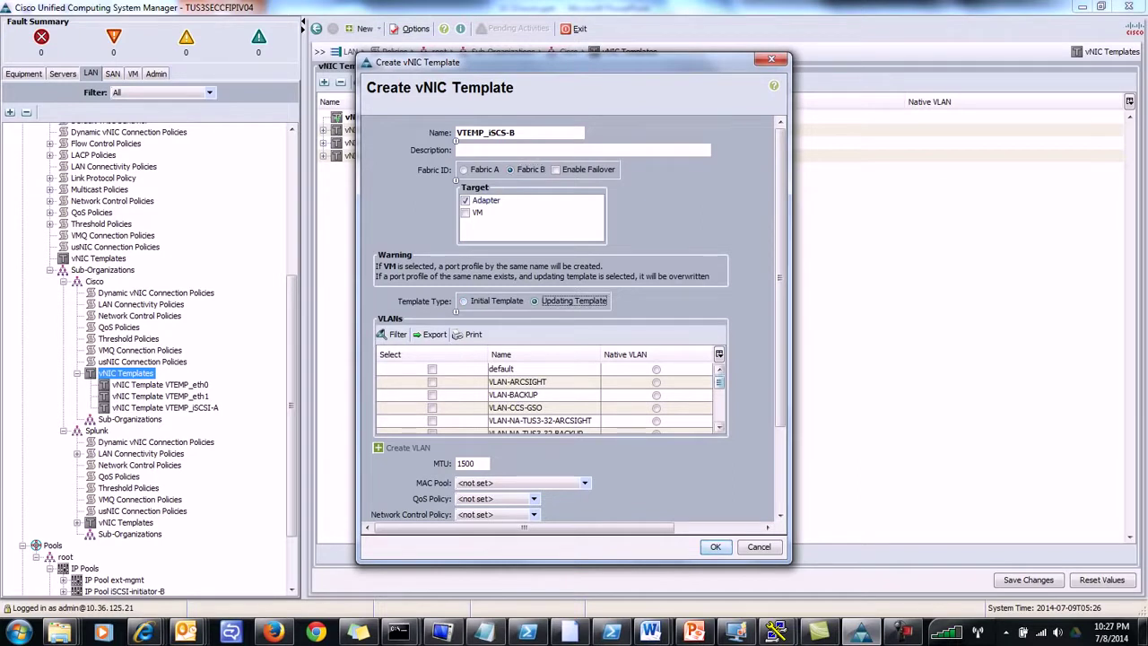
Step: Assign VLAN-VSC-NETWORK-B to VTEMP_iSCS-B as its native VLAN, set the MTU to 9000, and create the template
scroll(549, 399, down, 3)
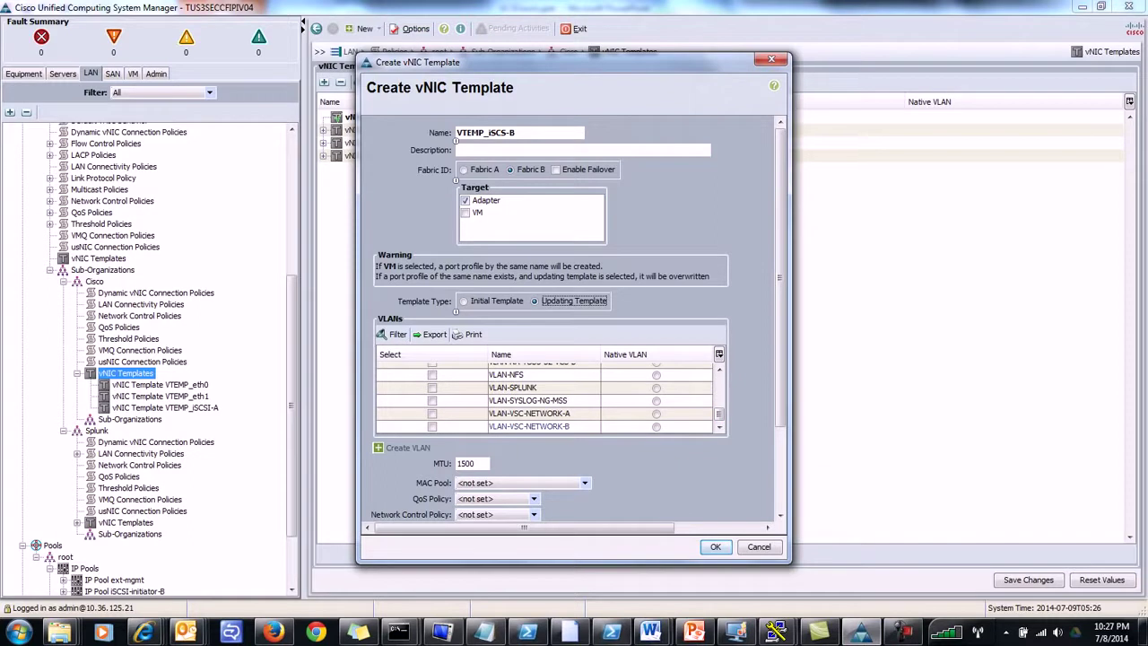
click(432, 426)
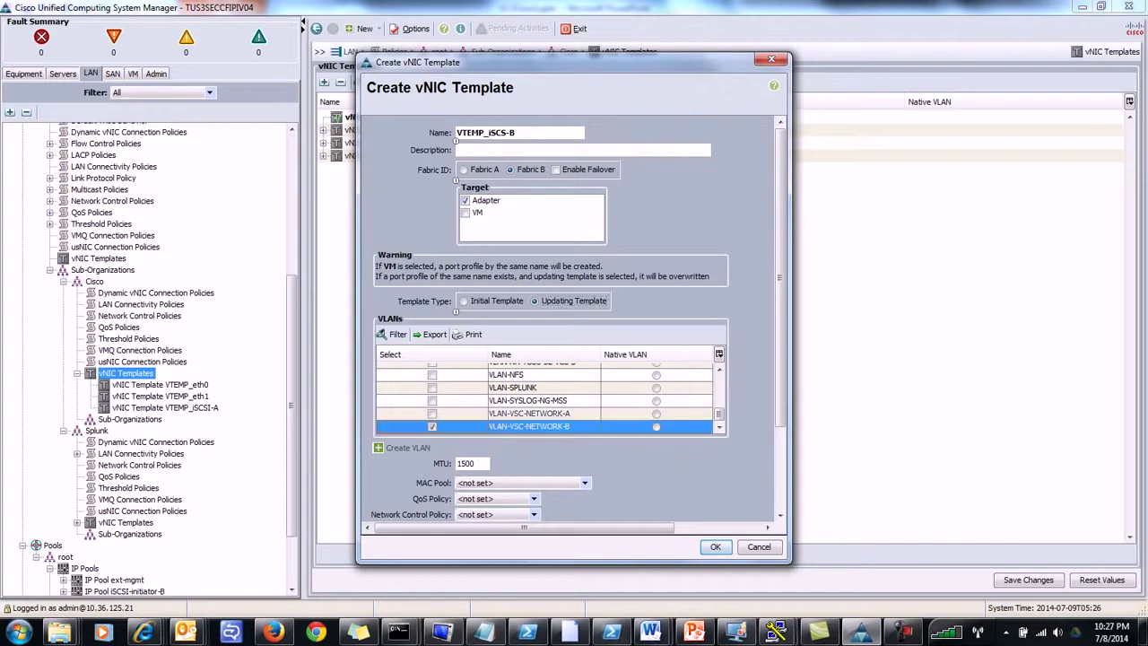
click(656, 427)
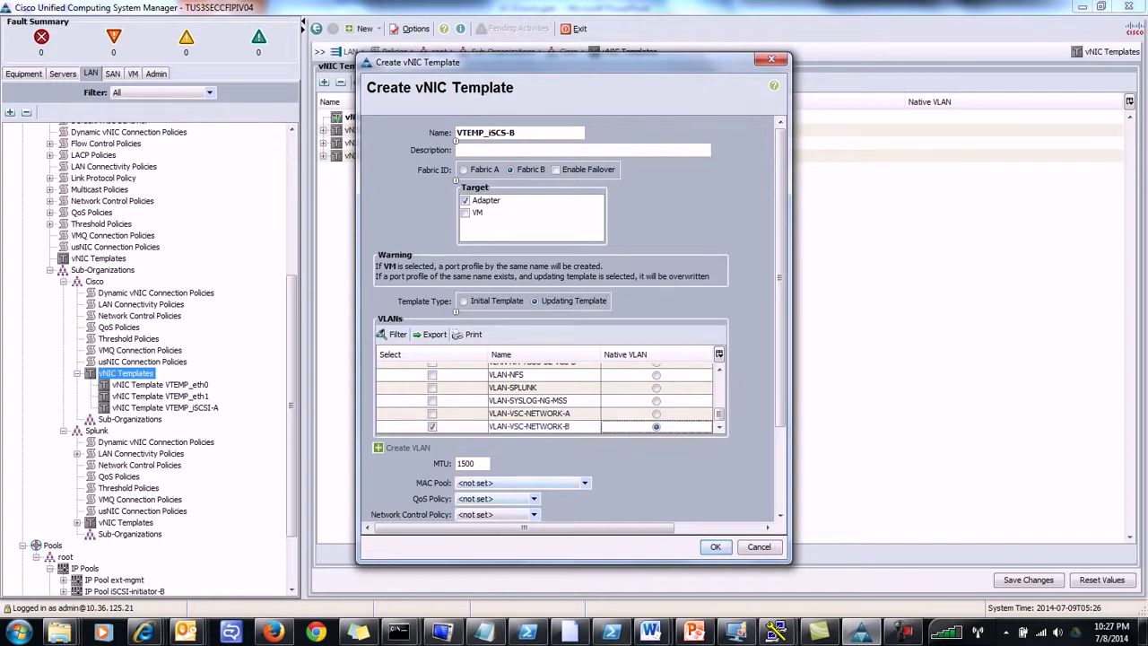
double_click(465, 463)
text(9000)
key(Return)
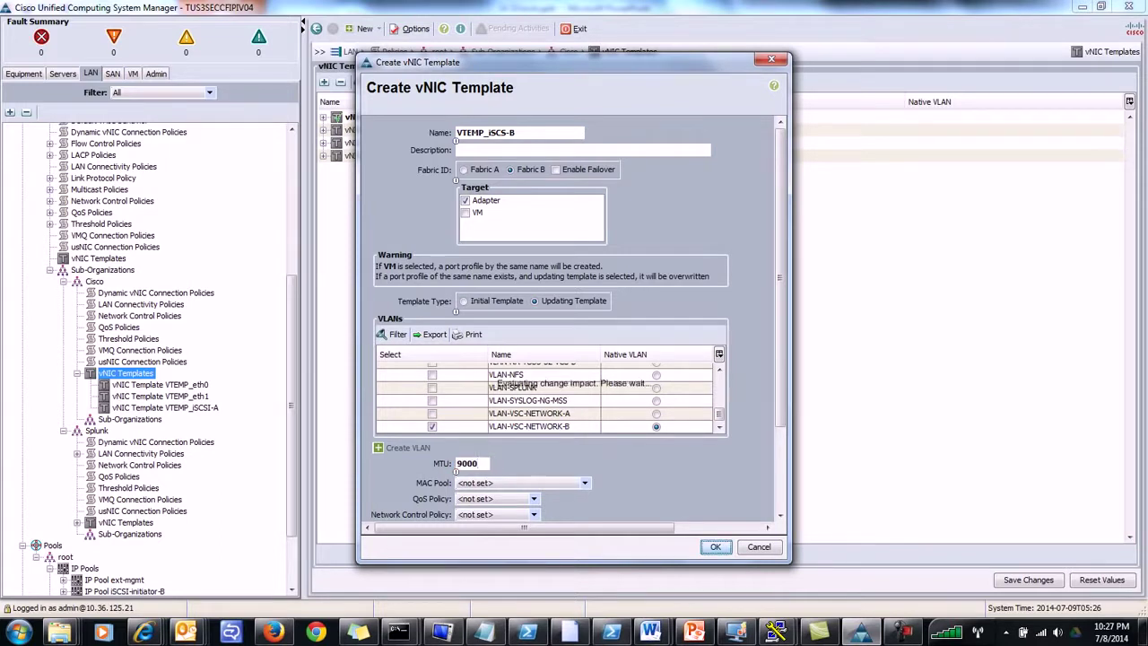
key(Return)
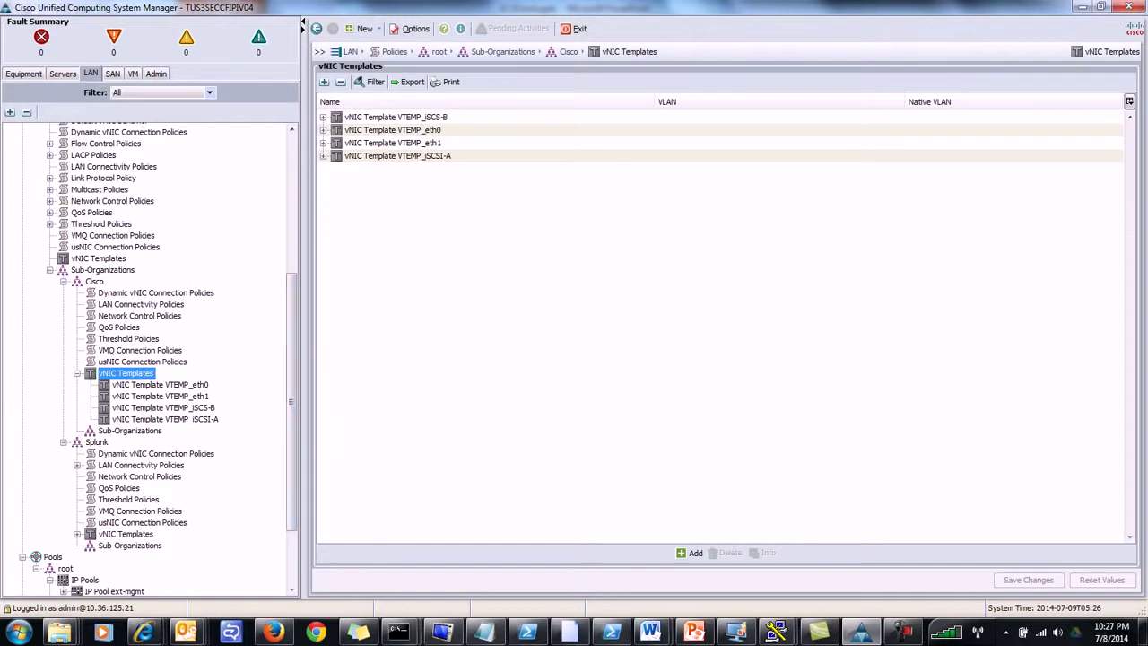
Step: Start a LAN connectivity policy named LAN-CON-iSCSI in the Cisco sub-organization
click(141, 304)
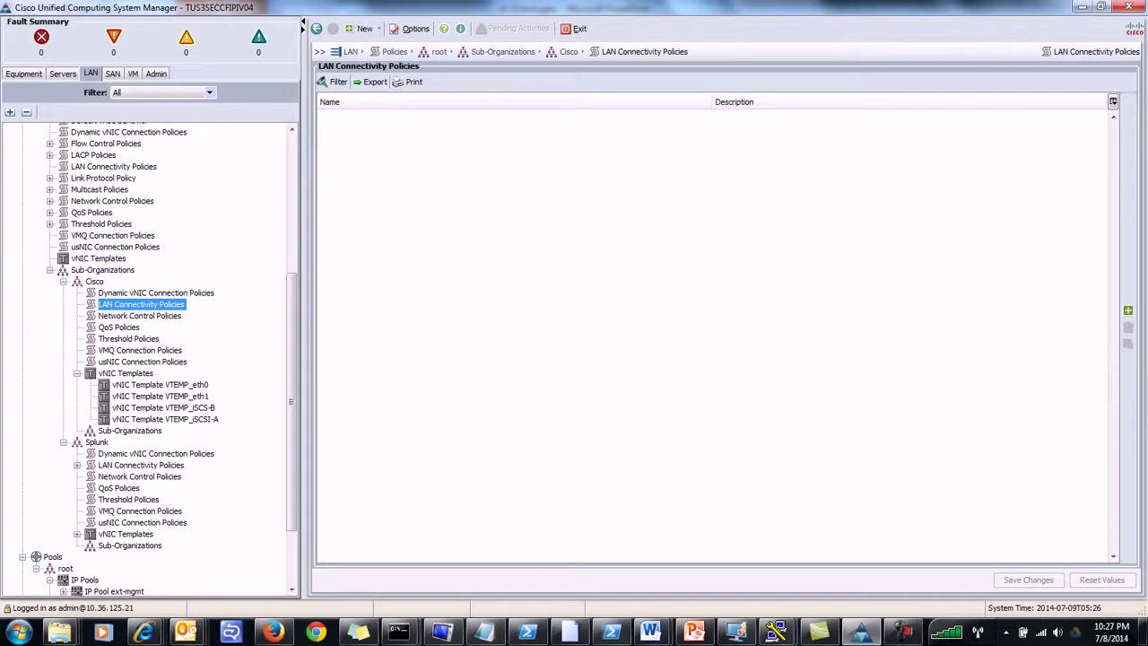
right_click(185, 306)
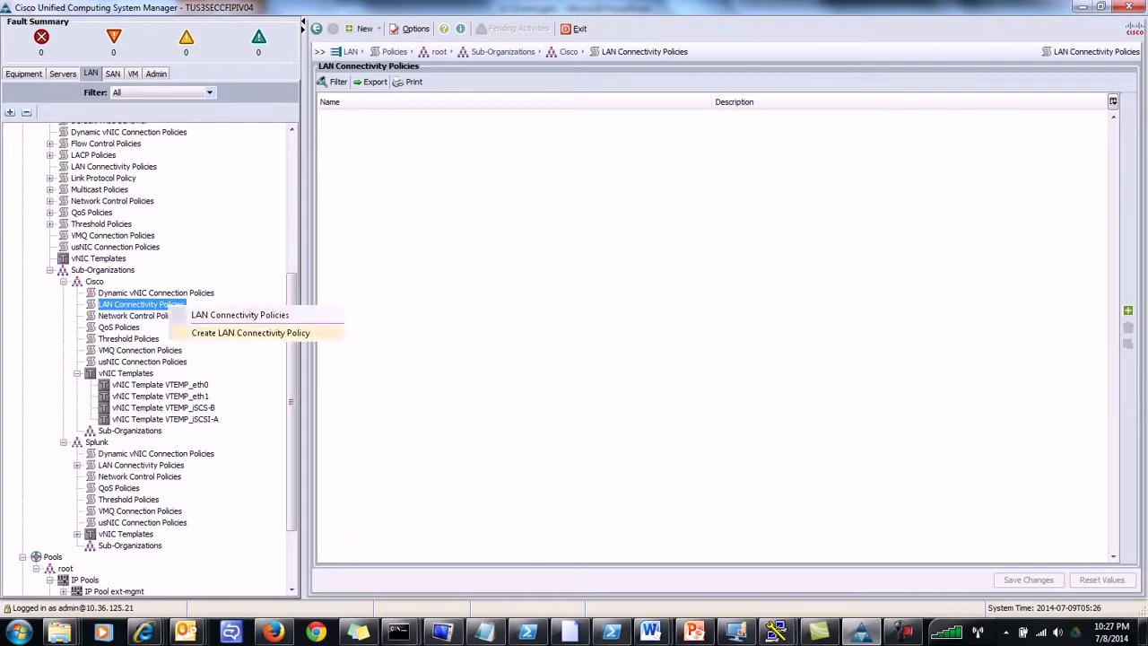
click(250, 332)
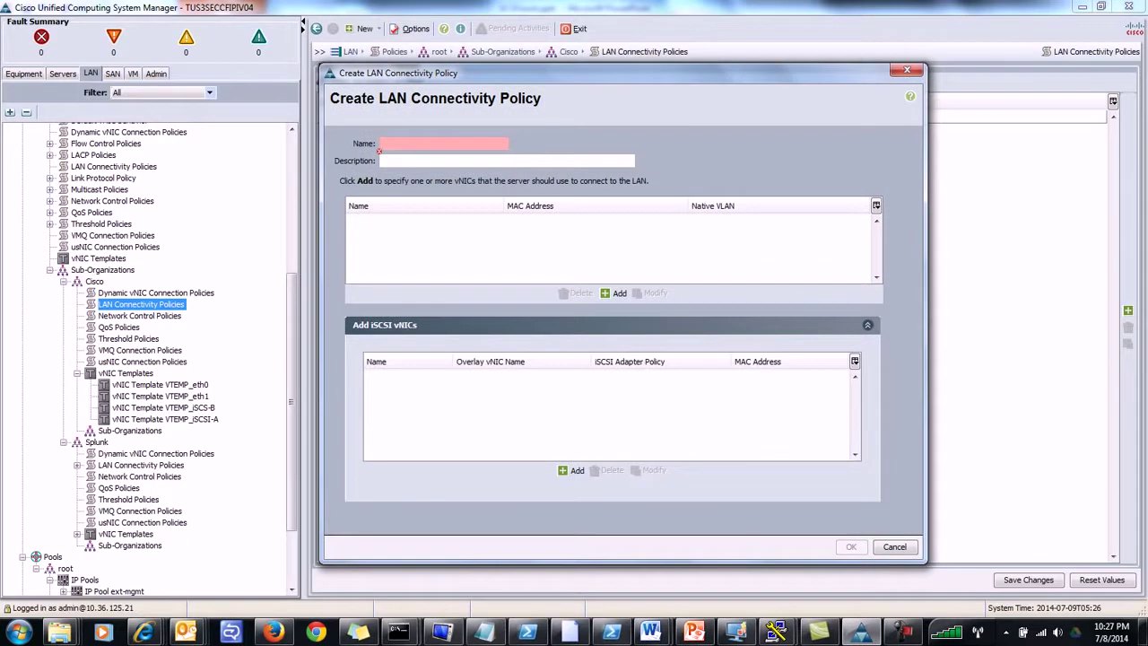
text(LAN-CON)
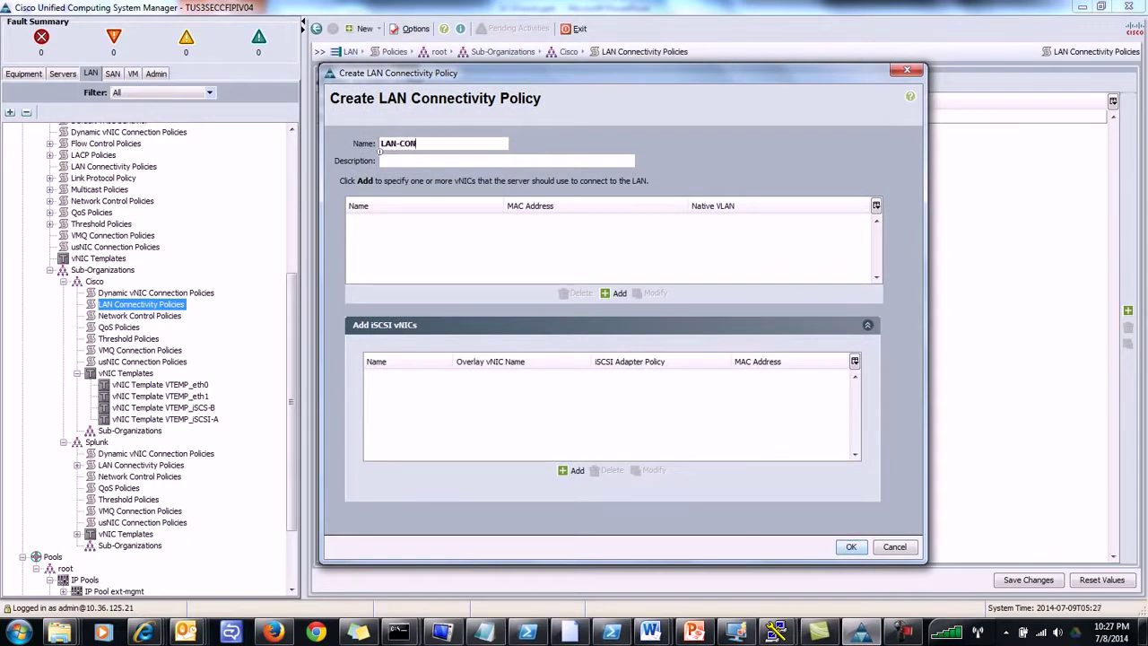
text(-iSCSI)
Step: Start a vNIC named eth0 in the LAN connectivity policy and base it on the VTEMP_eth0 template
click(617, 292)
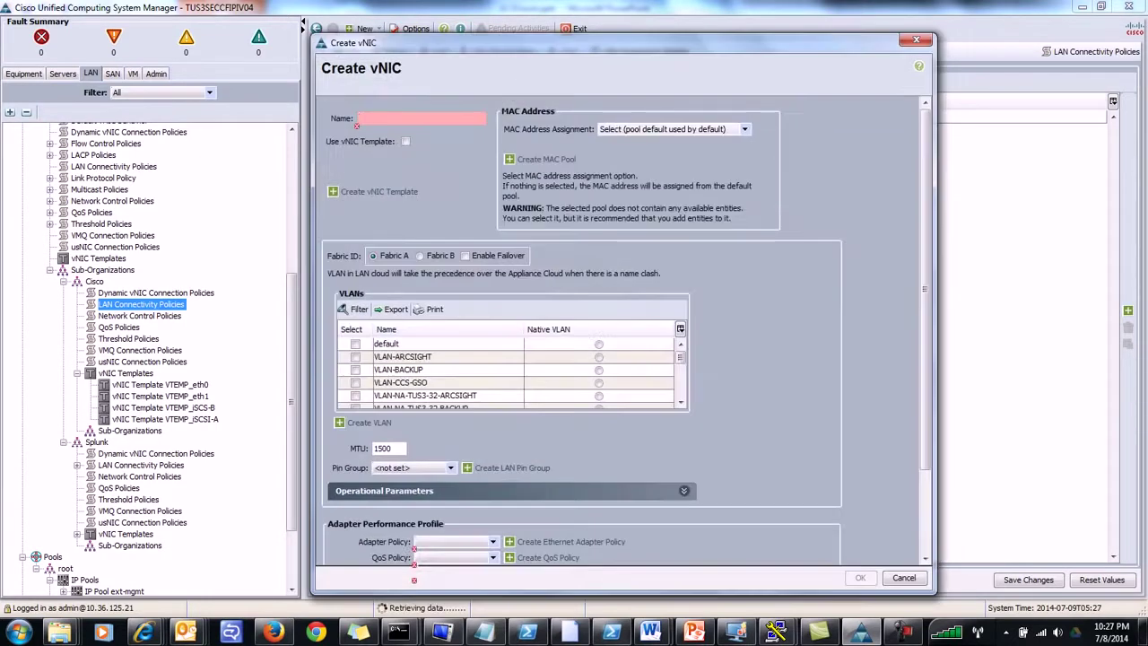
text(etho)
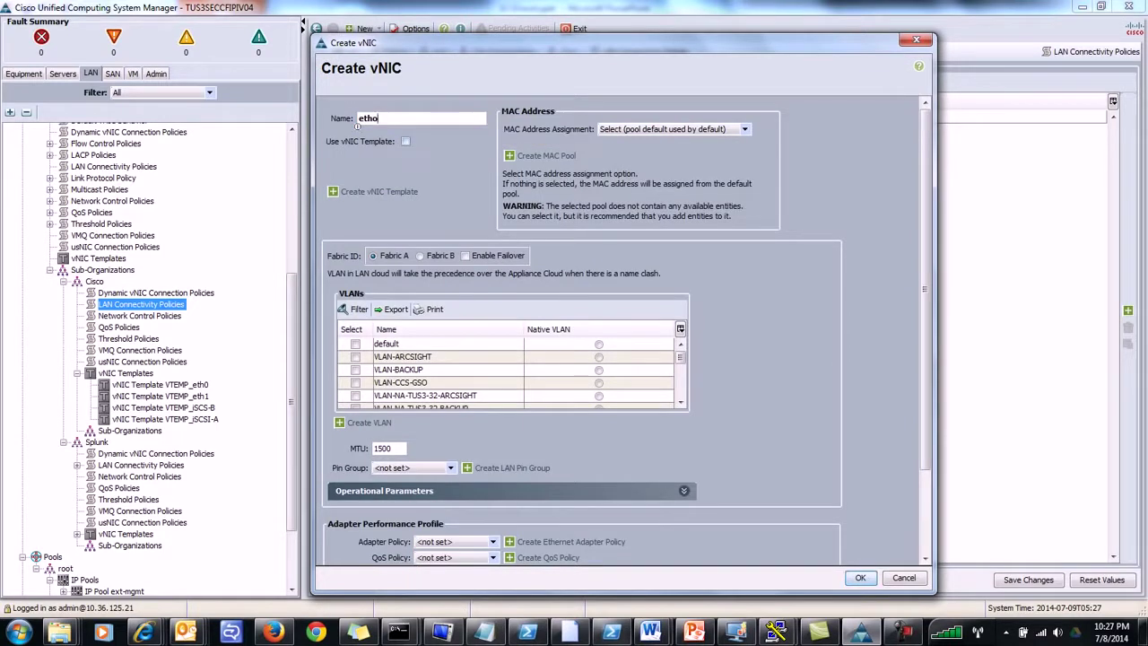
click(404, 141)
key(BackSpace)
text(0)
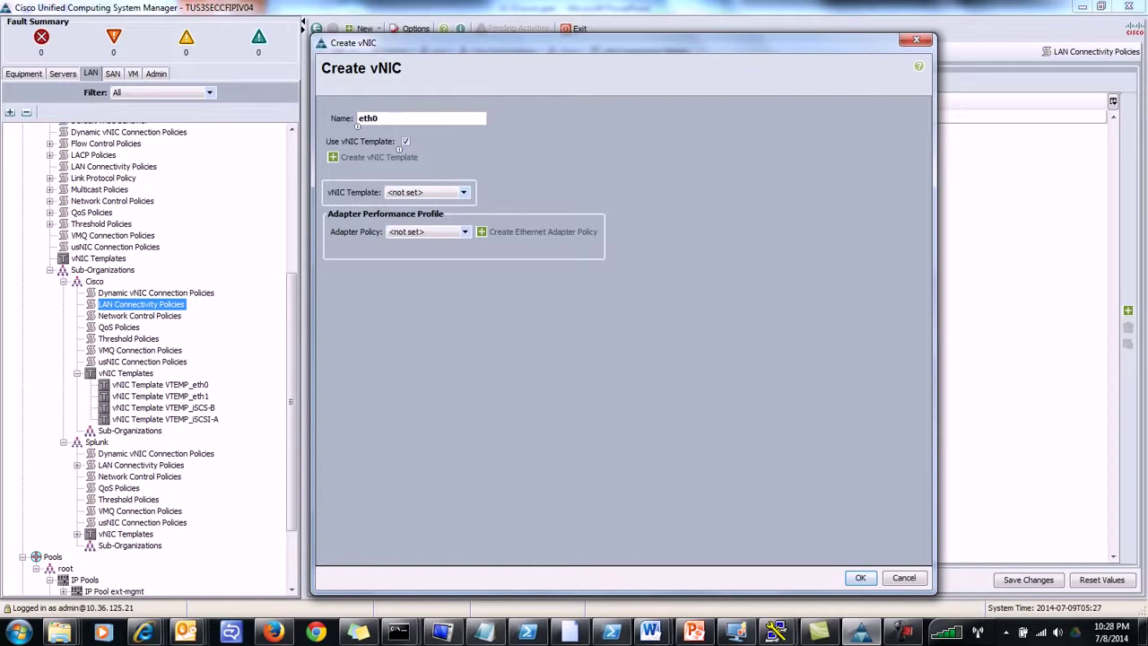
click(426, 192)
click(408, 240)
Step: Set eth0's adapter policy to Windows and add the vNIC to the LAN connectivity policy
click(427, 231)
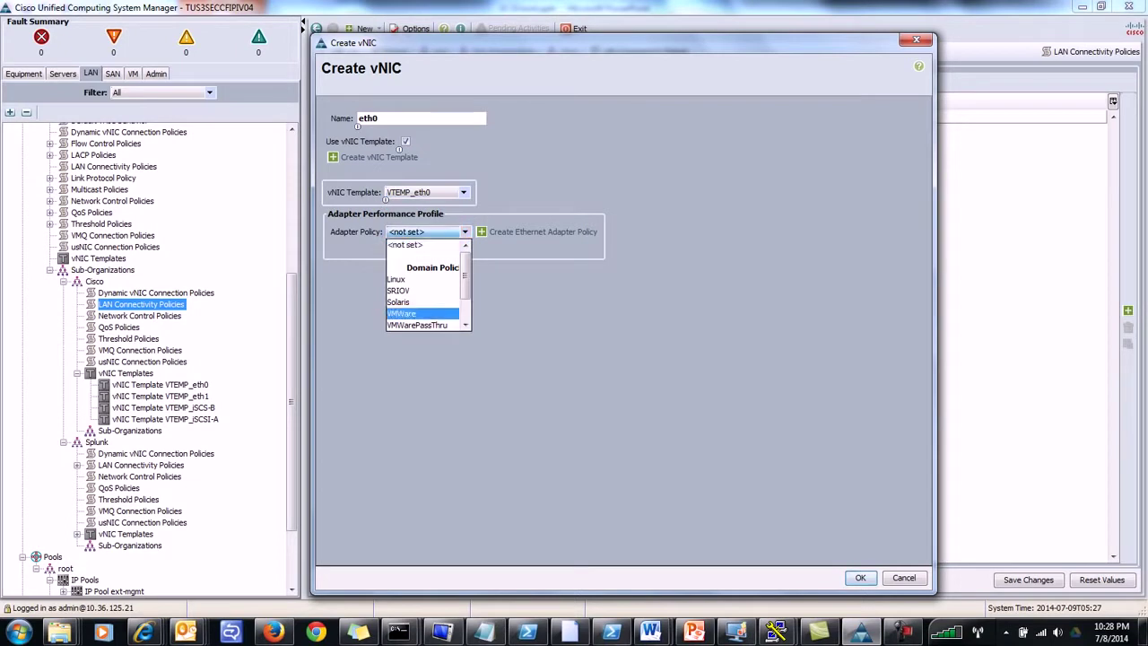
key(Down)
key(Down)
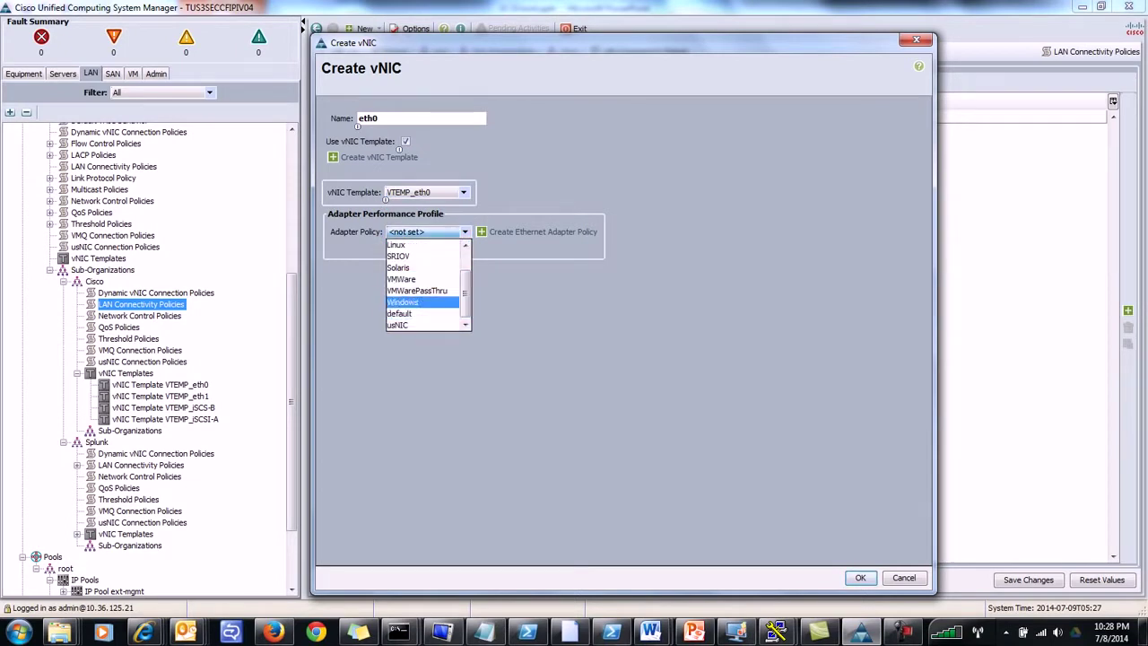
key(Return)
click(860, 577)
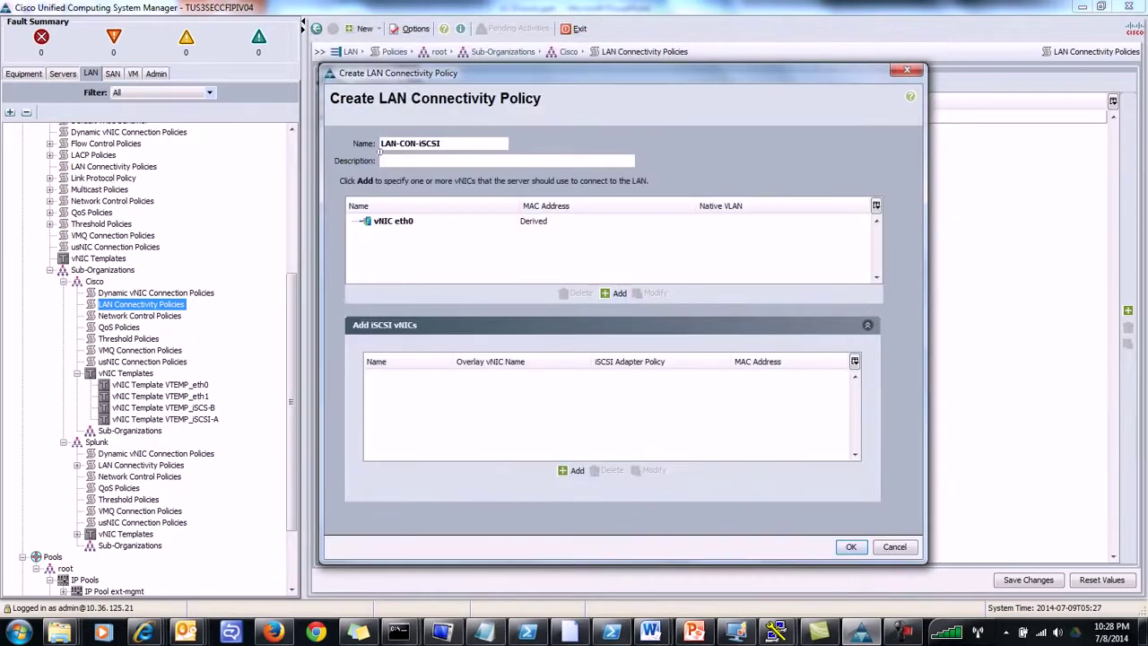
Step: Start a second vNIC named eth1 in the LAN connectivity policy and base it on the VTEMP_eth1 template
click(619, 292)
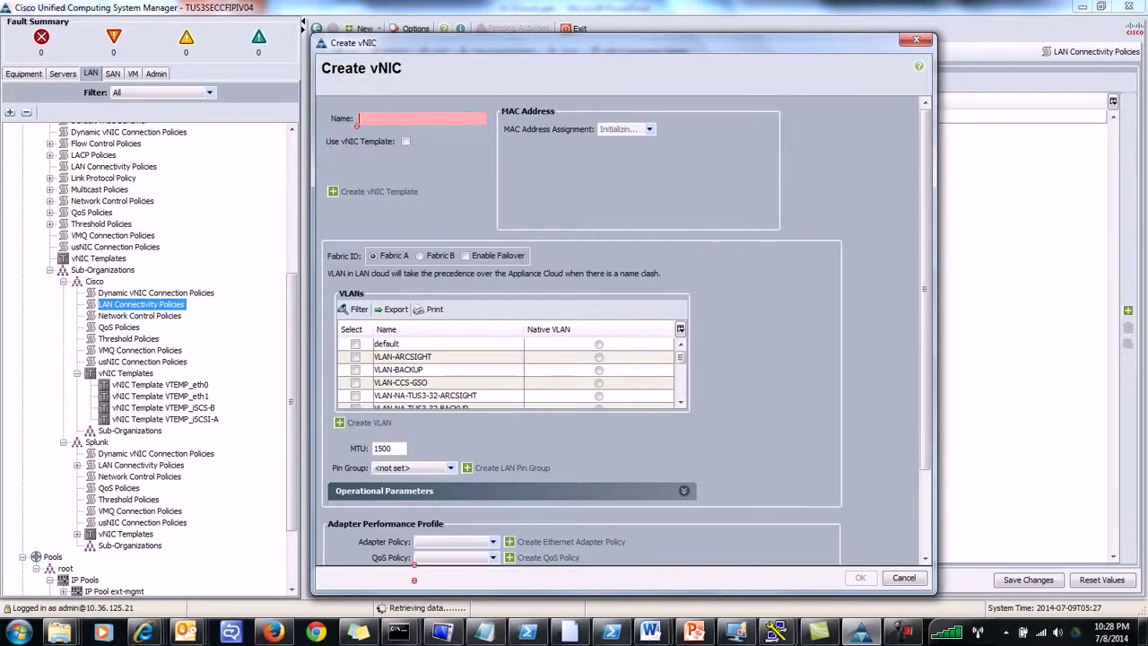
text(eth1)
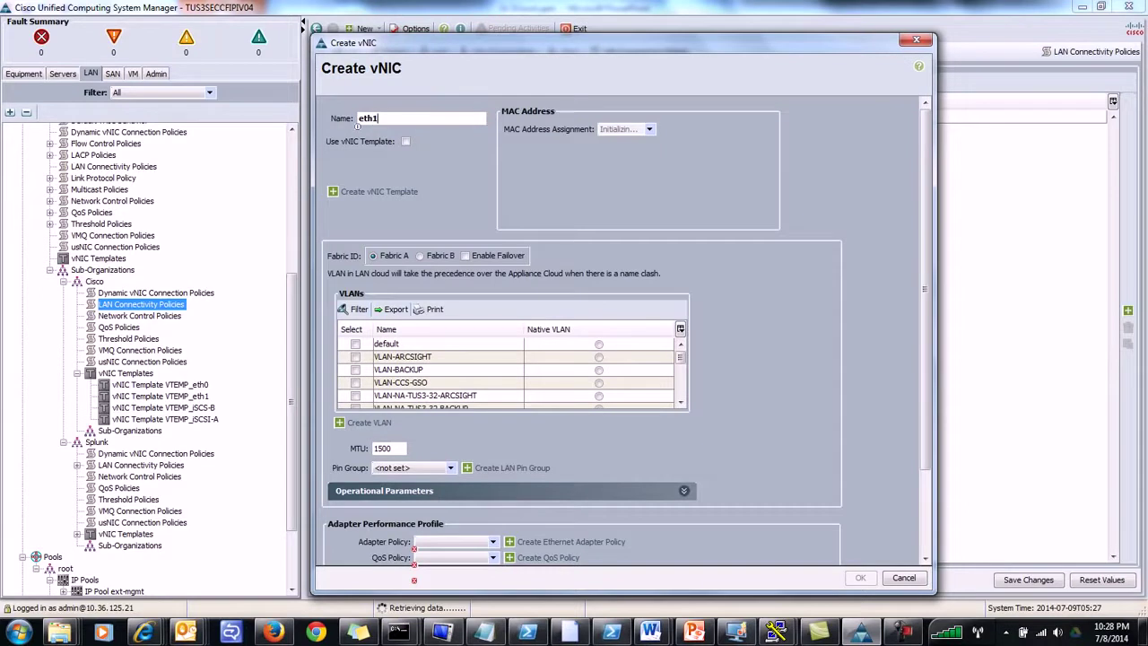
click(405, 140)
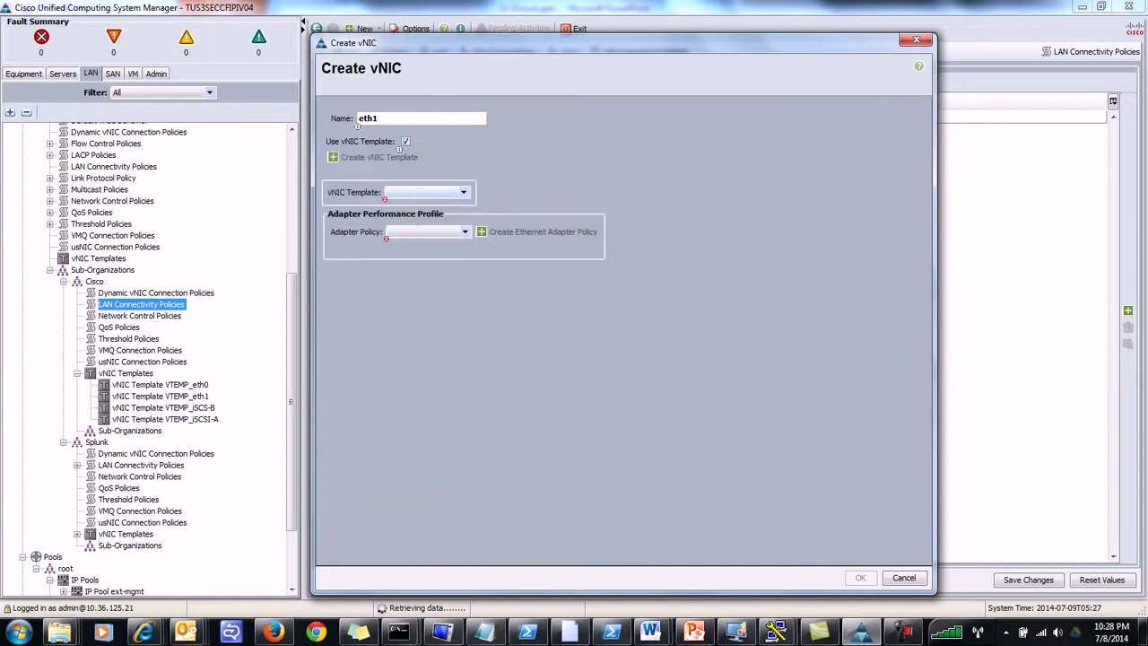
click(463, 192)
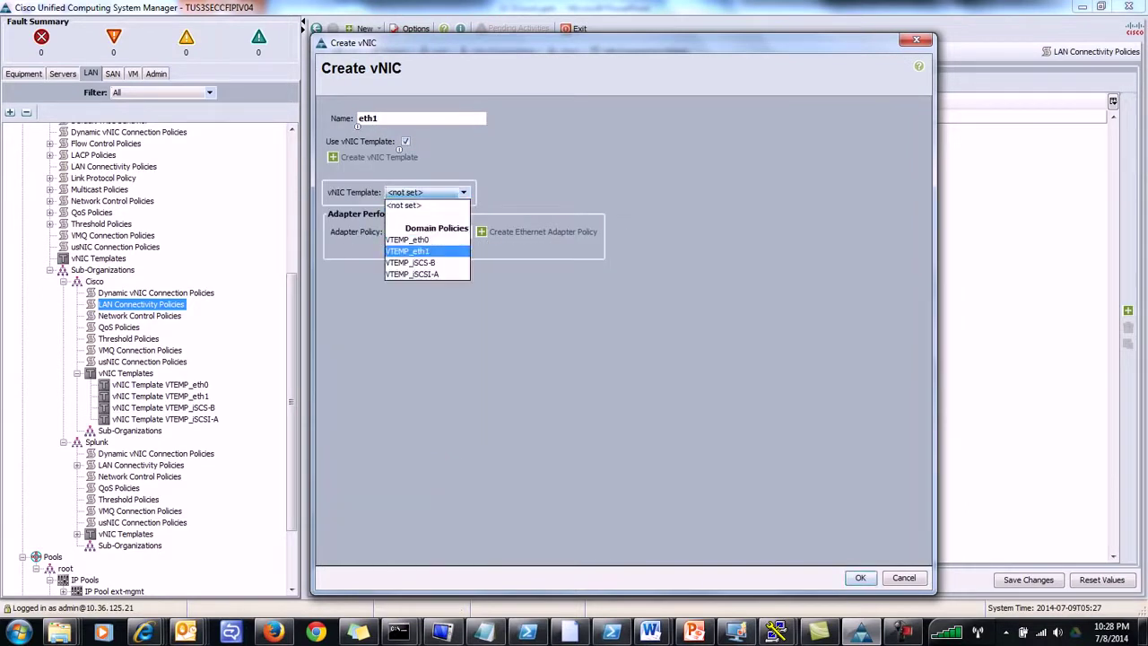
key(Return)
Step: Set eth1's adapter policy to Windows and add the vNIC to the LAN connectivity policy
click(464, 231)
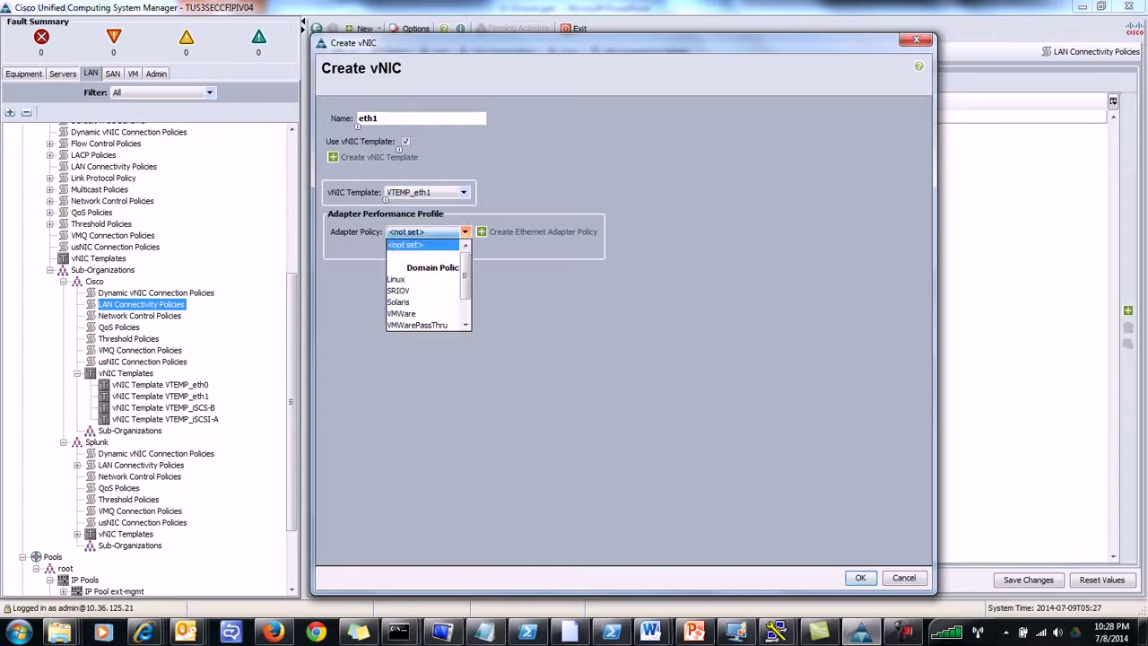
key(Down)
key(Down)
key(Down)
key(Down)
key(Down)
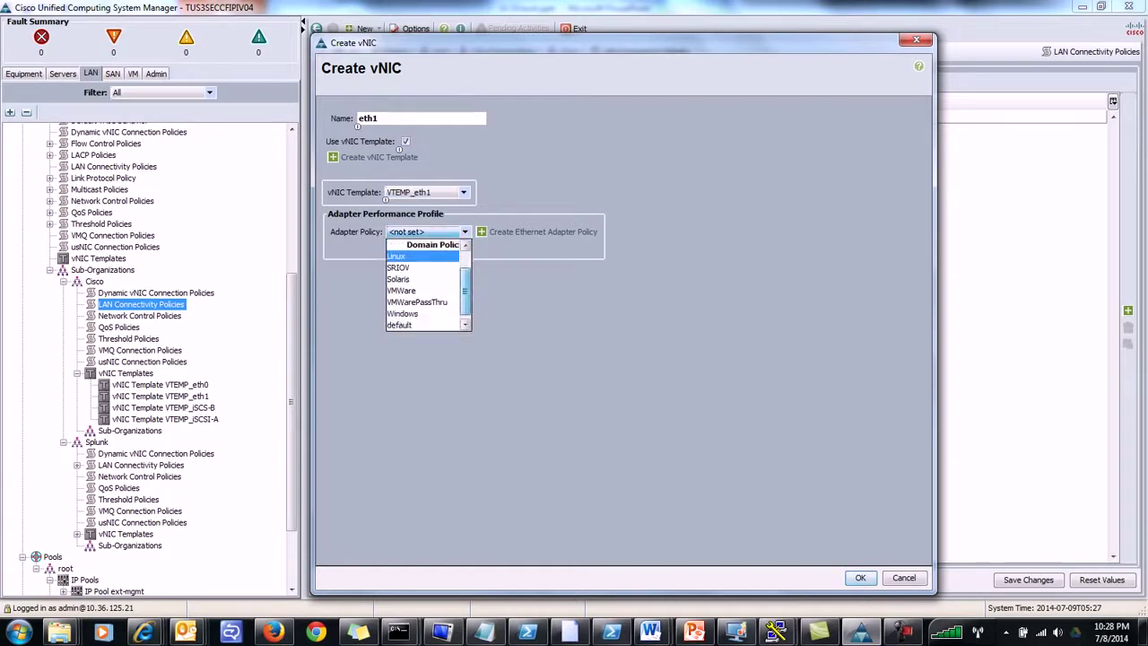
key(Return)
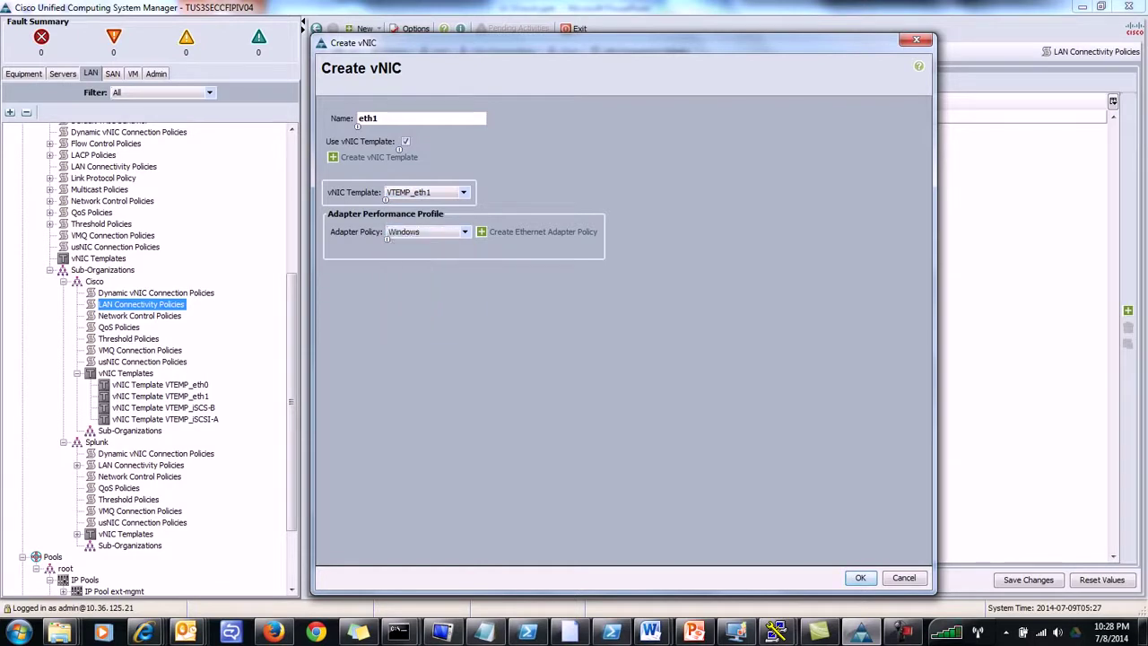
key(Return)
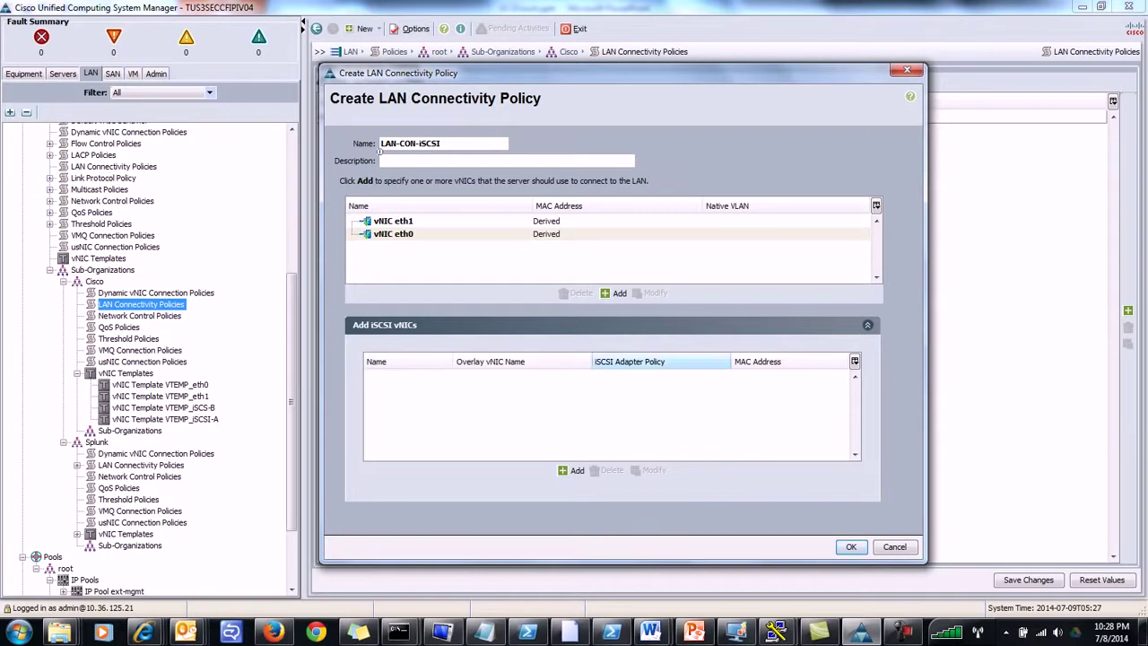
Step: Start a third vNIC named eth2 in the LAN connectivity policy and base it on the VTEMP_iSCSI-A template
click(617, 293)
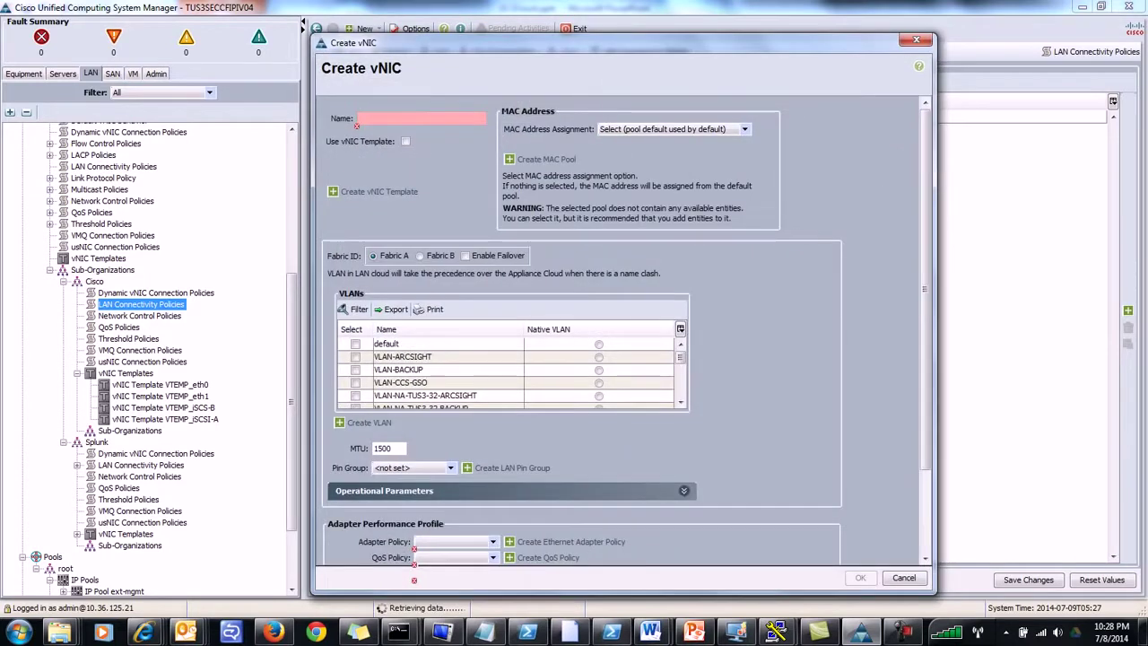
text(iSCS)
key(BackSpace)
key(BackSpace)
key(BackSpace)
key(BackSpace)
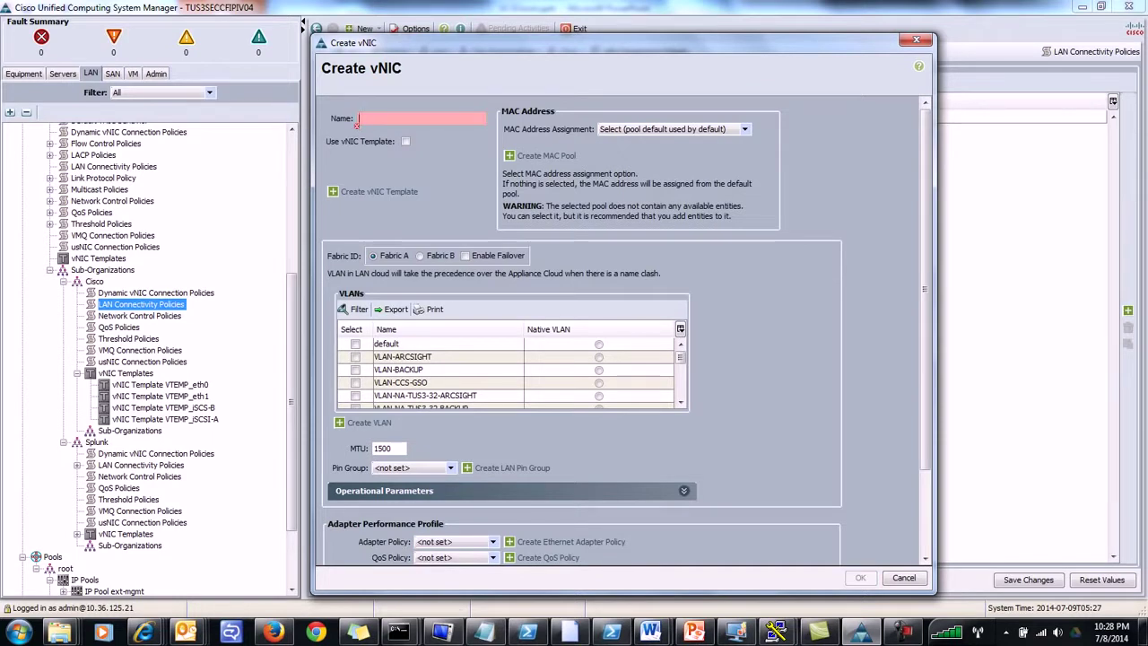
text(eth)
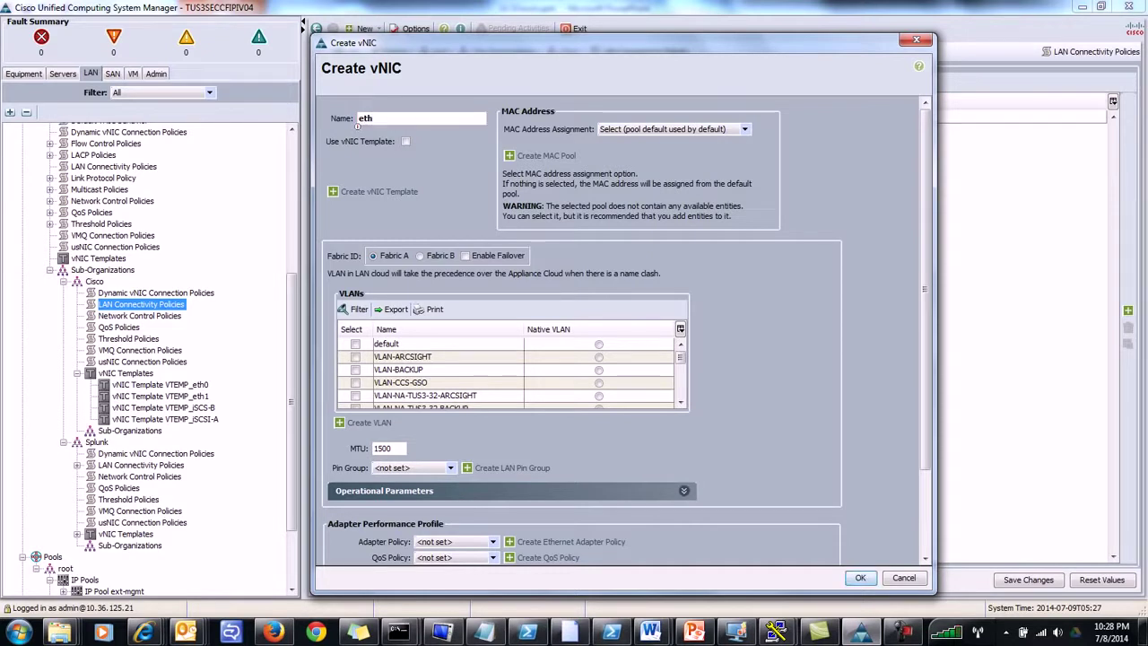
text(2)
click(405, 141)
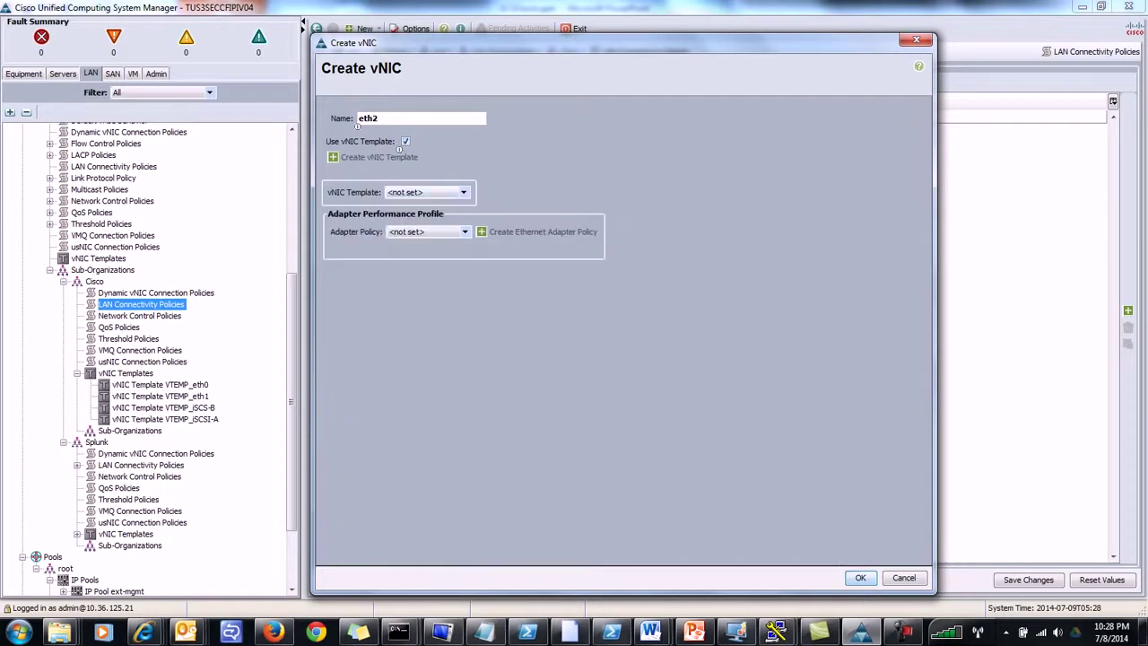
click(463, 193)
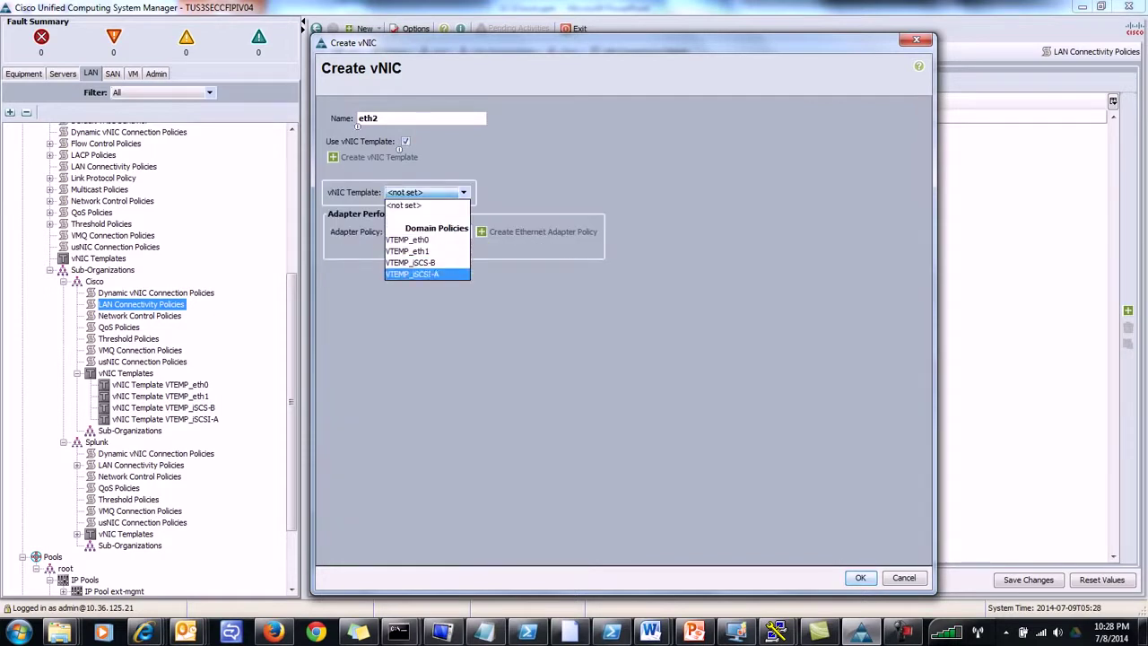
click(412, 274)
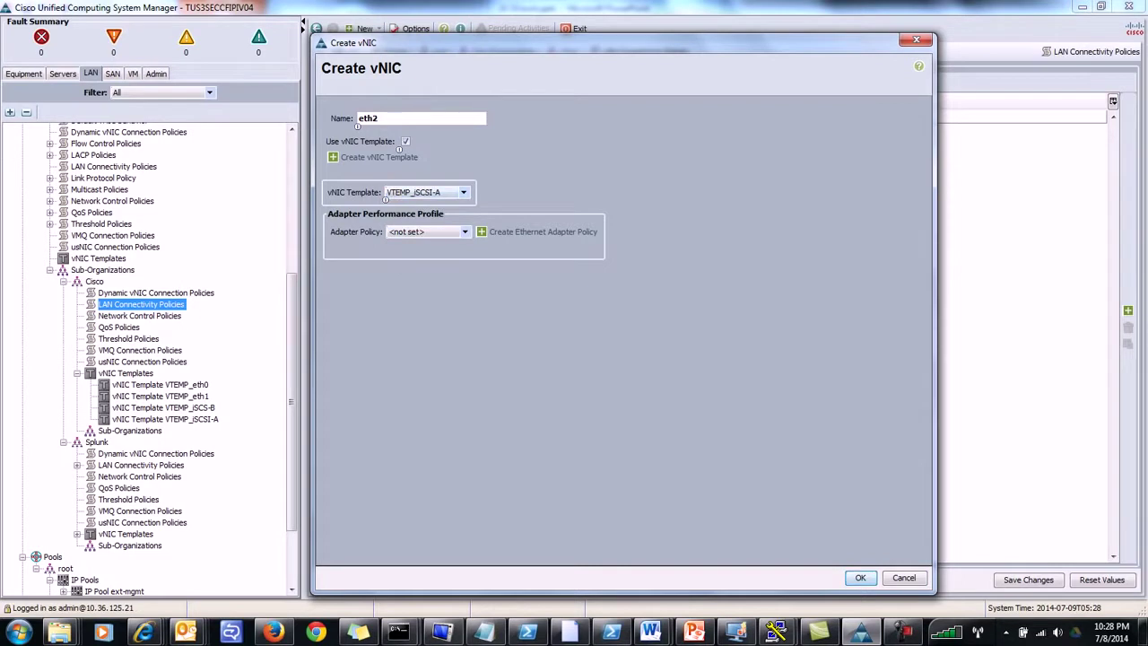
Step: Set eth2's adapter policy to Windows and add the vNIC to the LAN connectivity policy
click(429, 231)
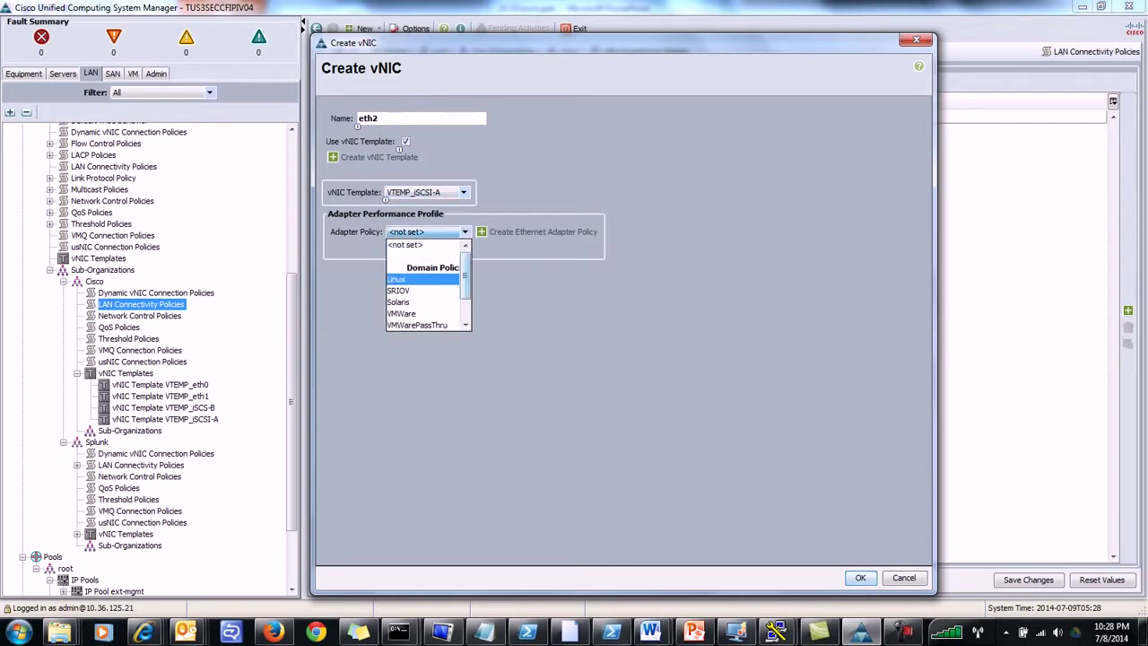
scroll(421, 287, down, 2)
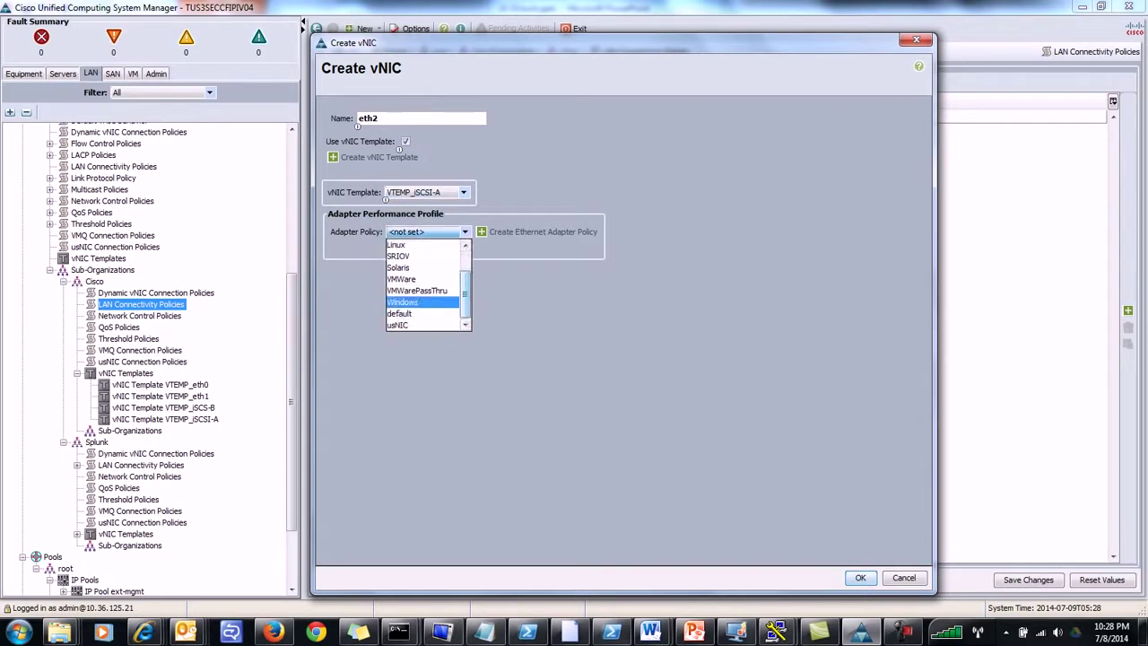
click(417, 301)
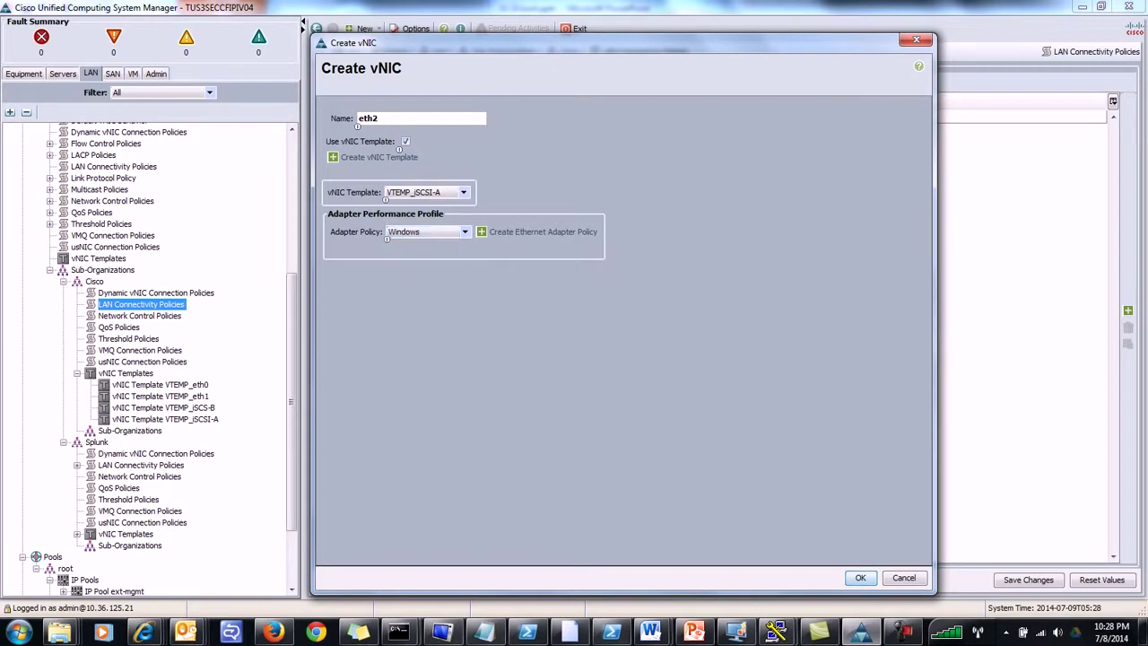
click(860, 577)
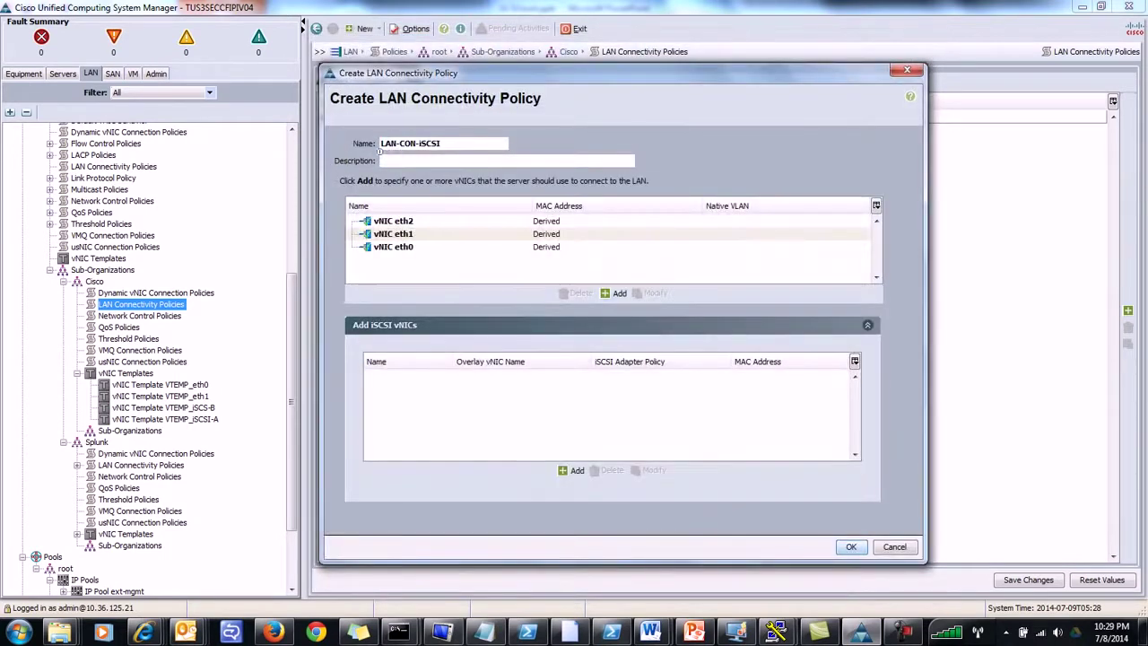
Step: Start a fourth vNIC named eth3 in the LAN connectivity policy and base it on the VTEMP_iSCS-B template
click(619, 293)
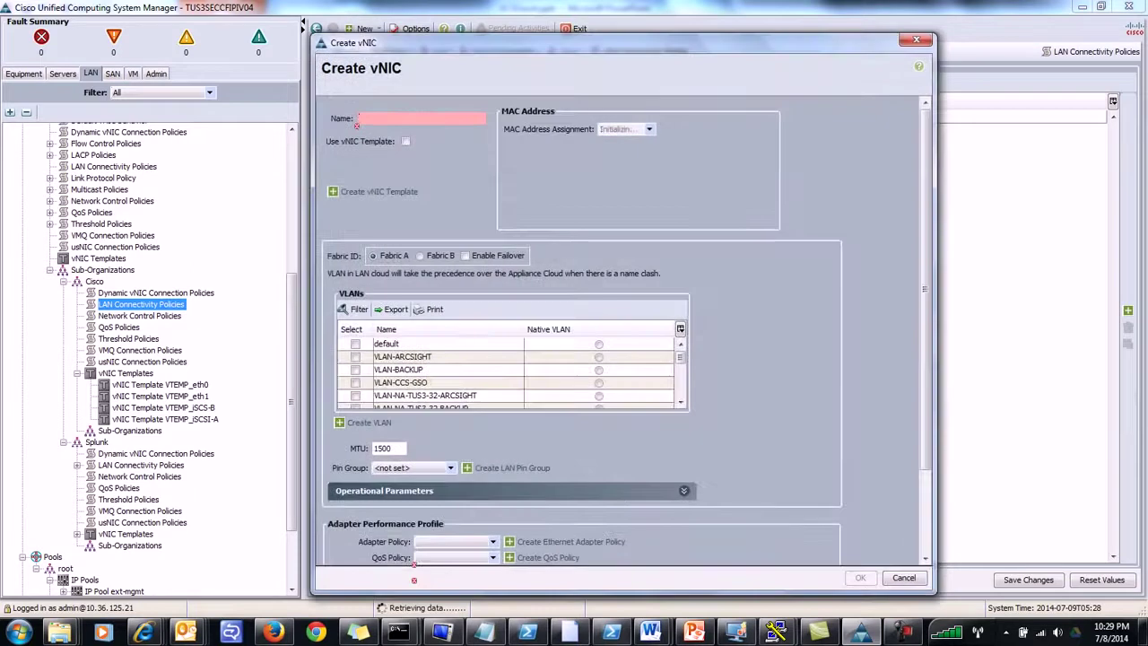
text(eth3)
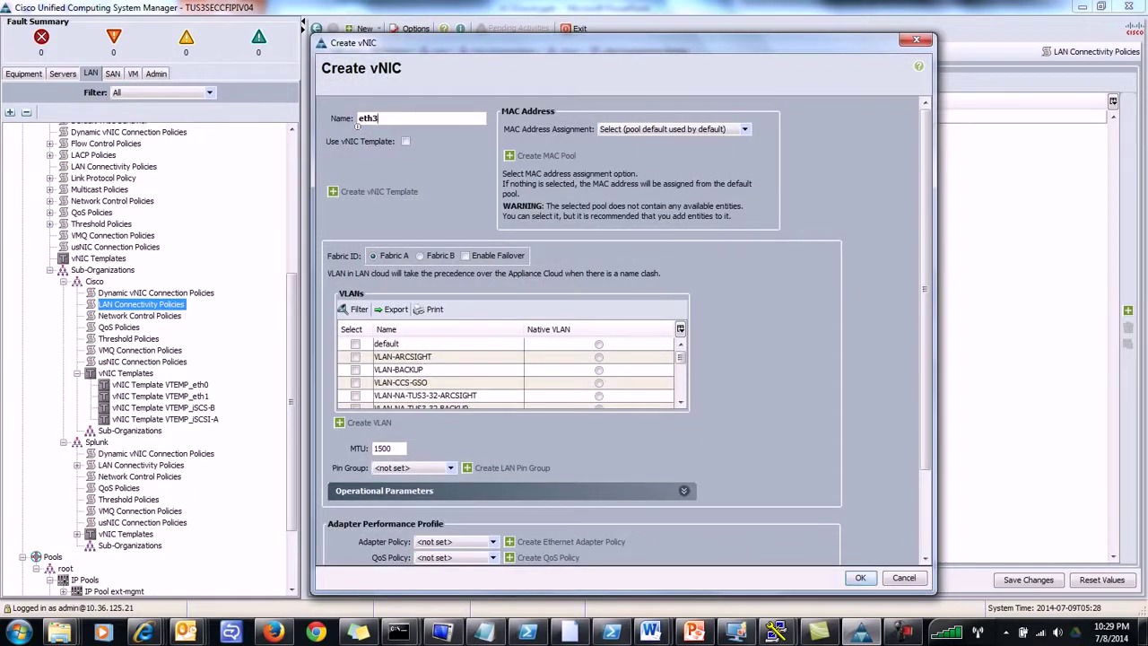
click(405, 141)
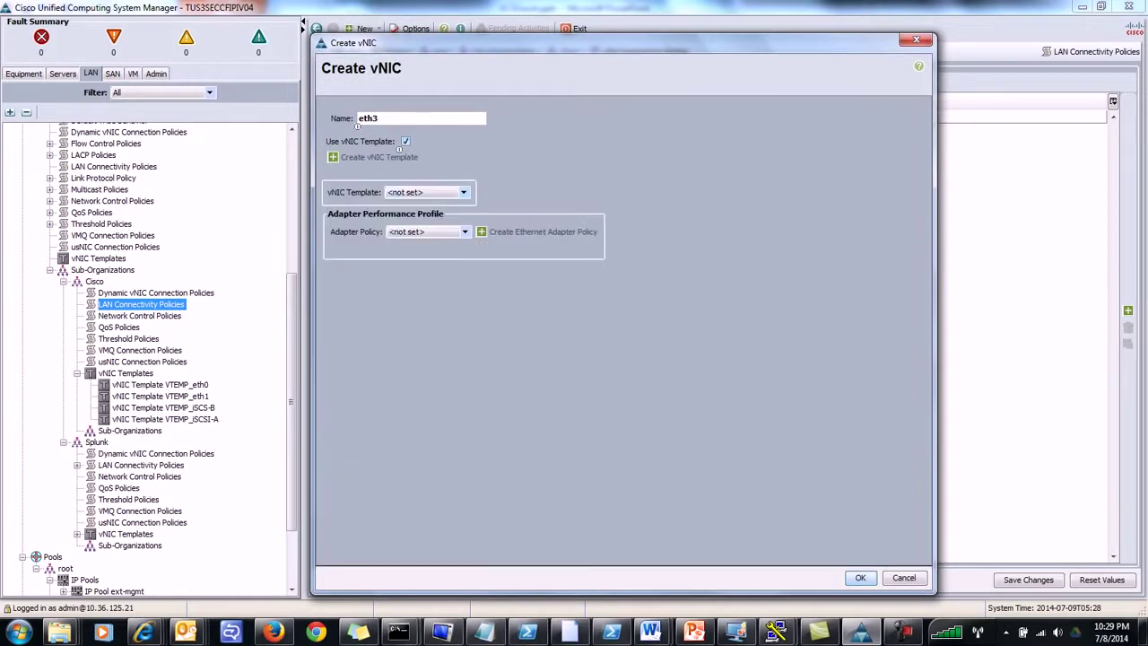
click(462, 192)
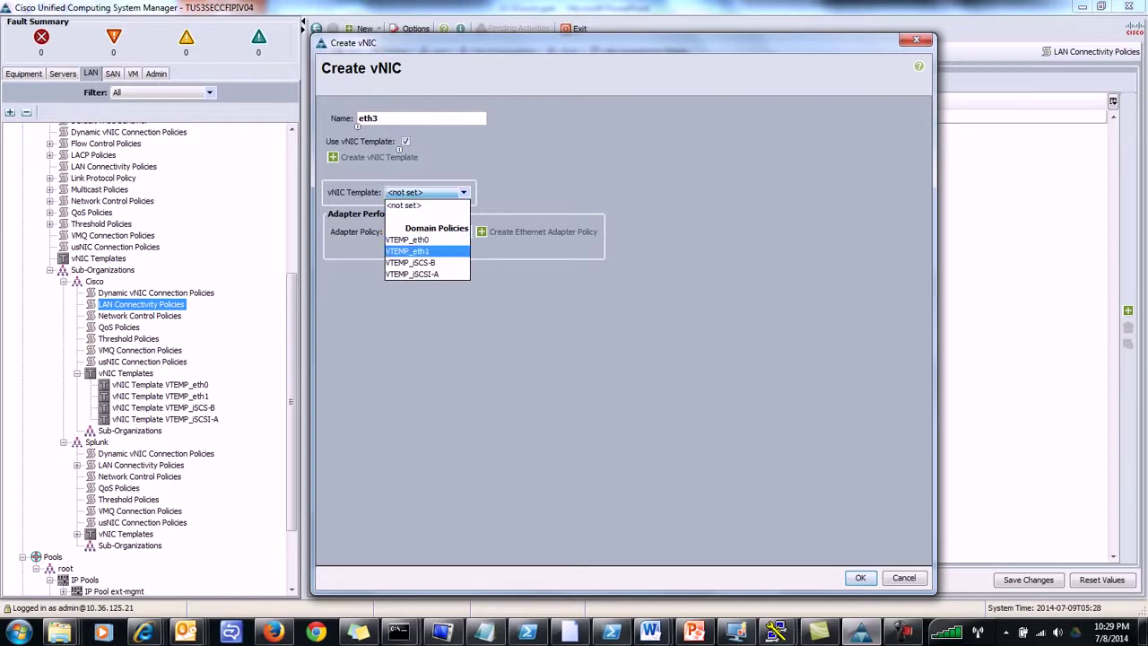
key(Return)
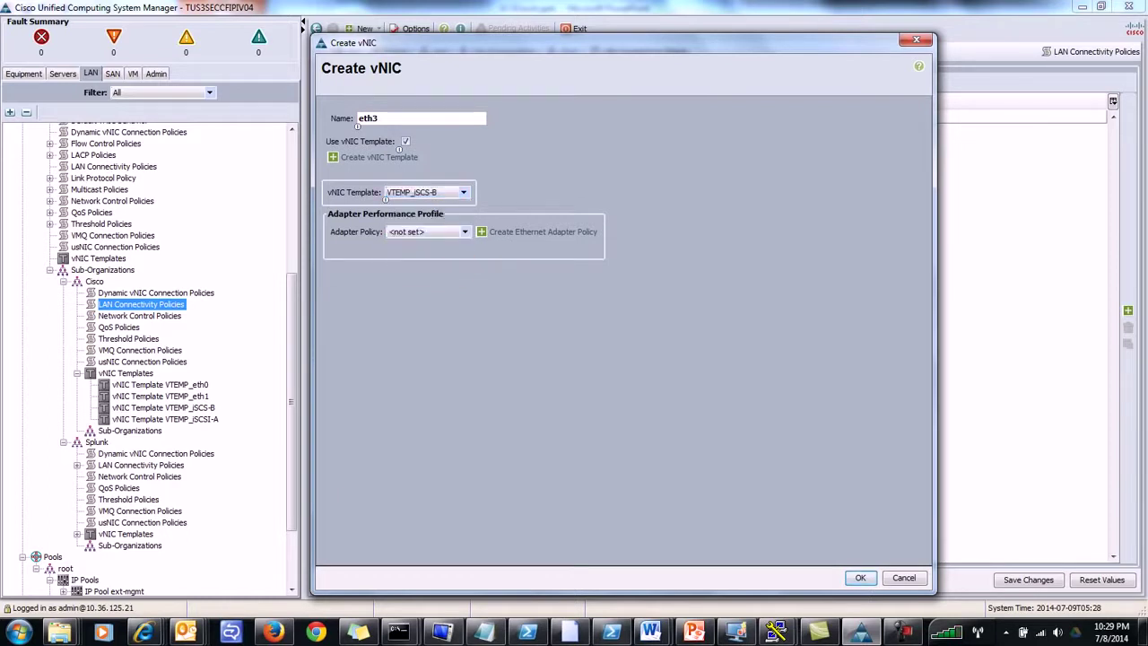
Step: Set eth3's adapter policy to Windows and add the vNIC to the LAN connectivity policy
click(464, 232)
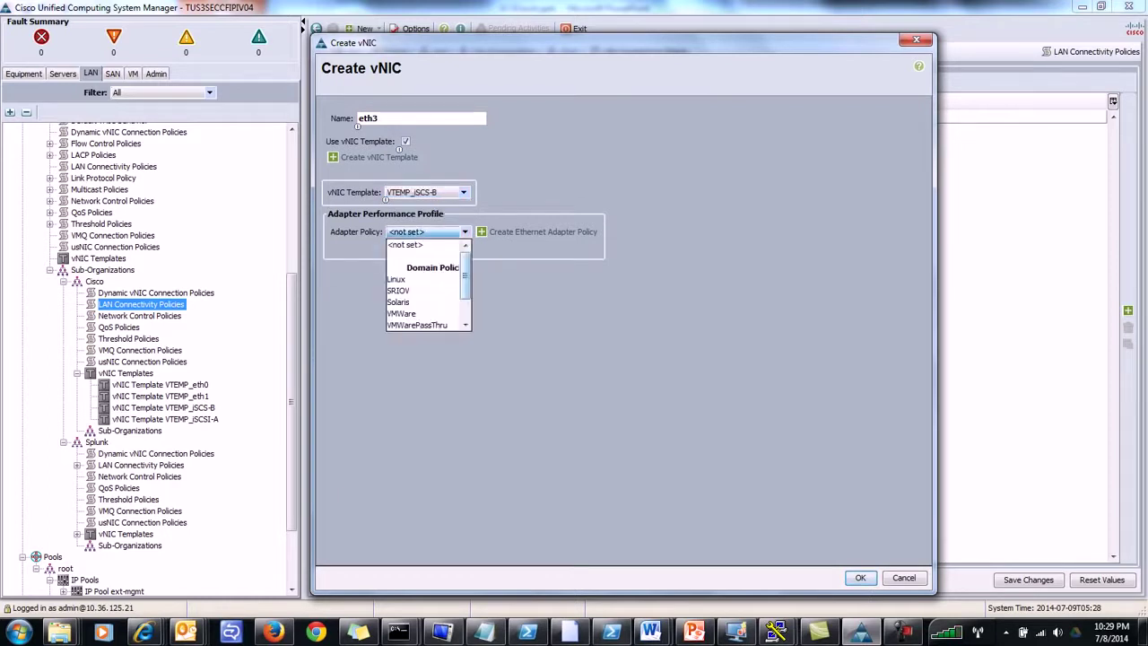
key(Down)
key(Down)
key(Down)
key(Down)
key(Down)
key(Down)
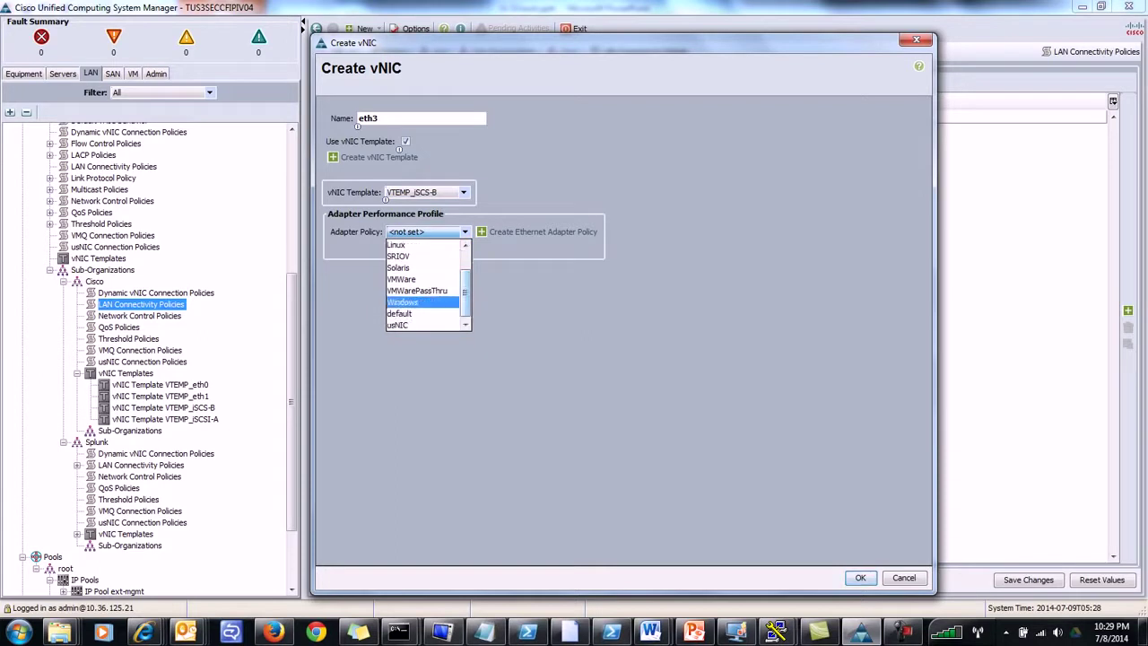
key(Return)
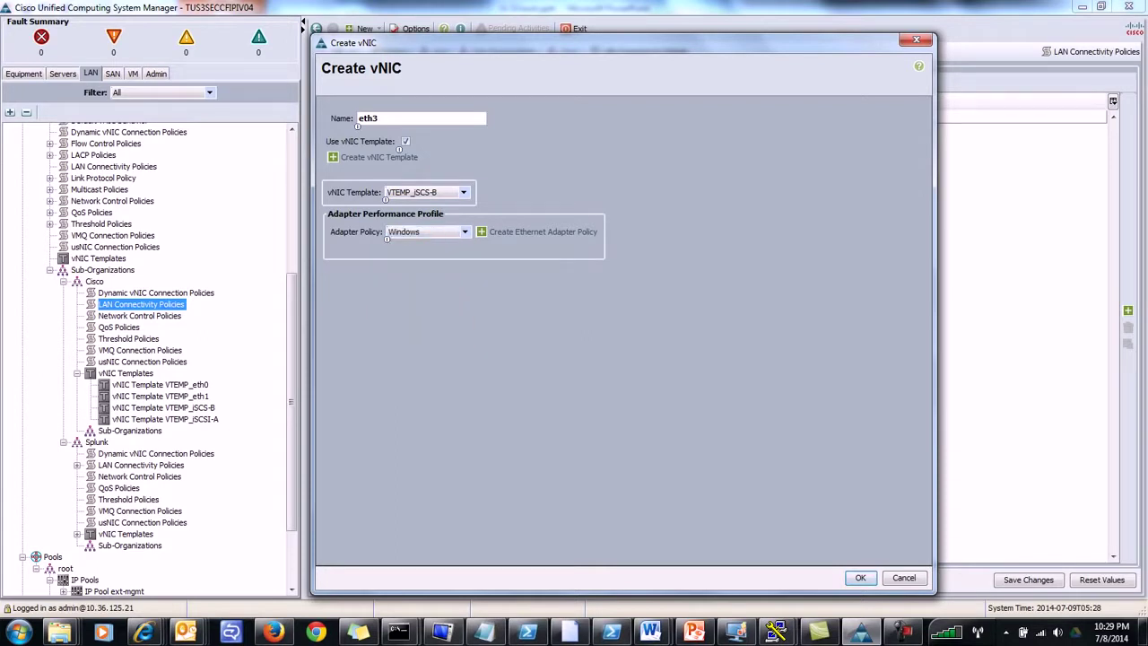
key(Return)
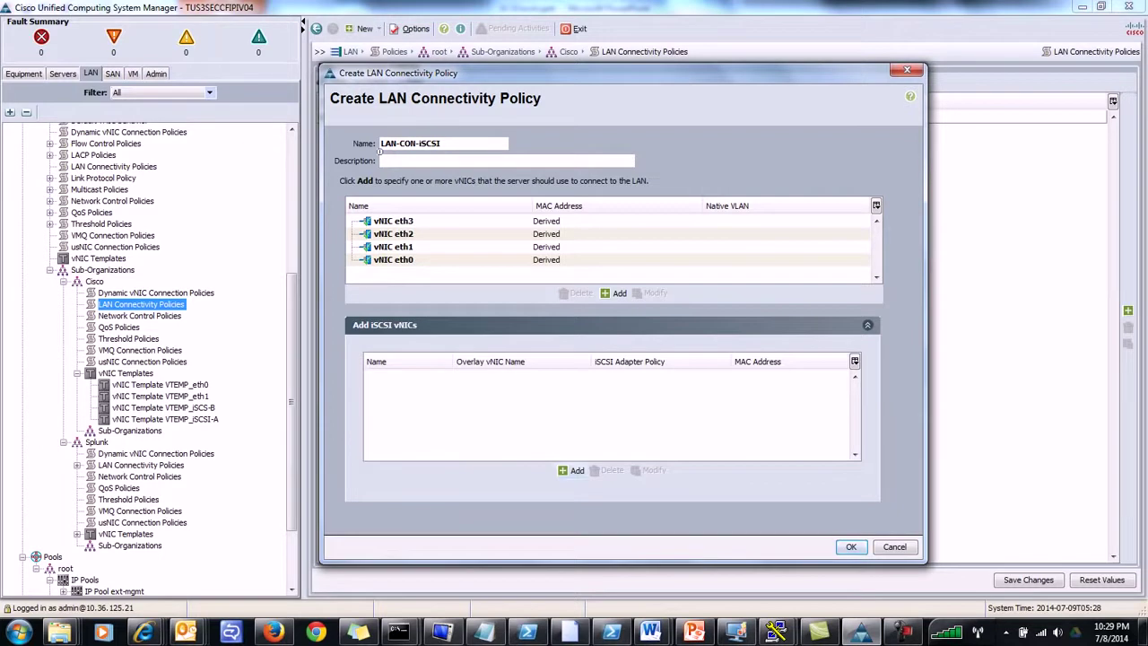
Step: Add an iSCSI vNIC named iSCSI-A with overlay vNIC eth2 and VLAN VLAN-VSC-NETWORK-A to the policy
click(571, 470)
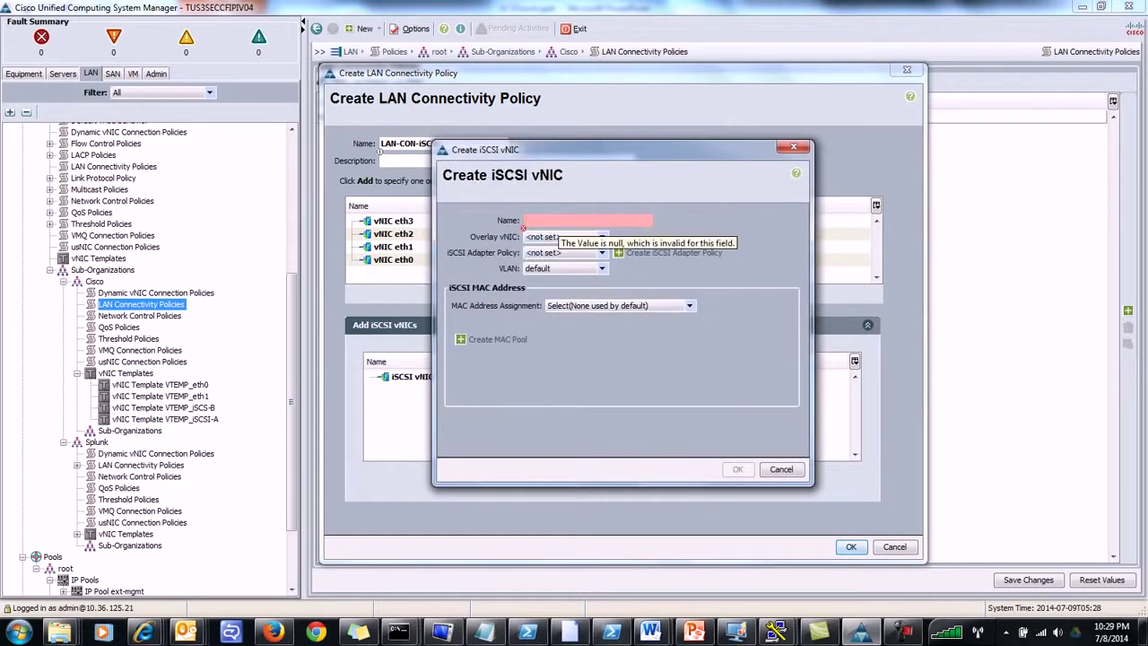
text(iSCSI-)
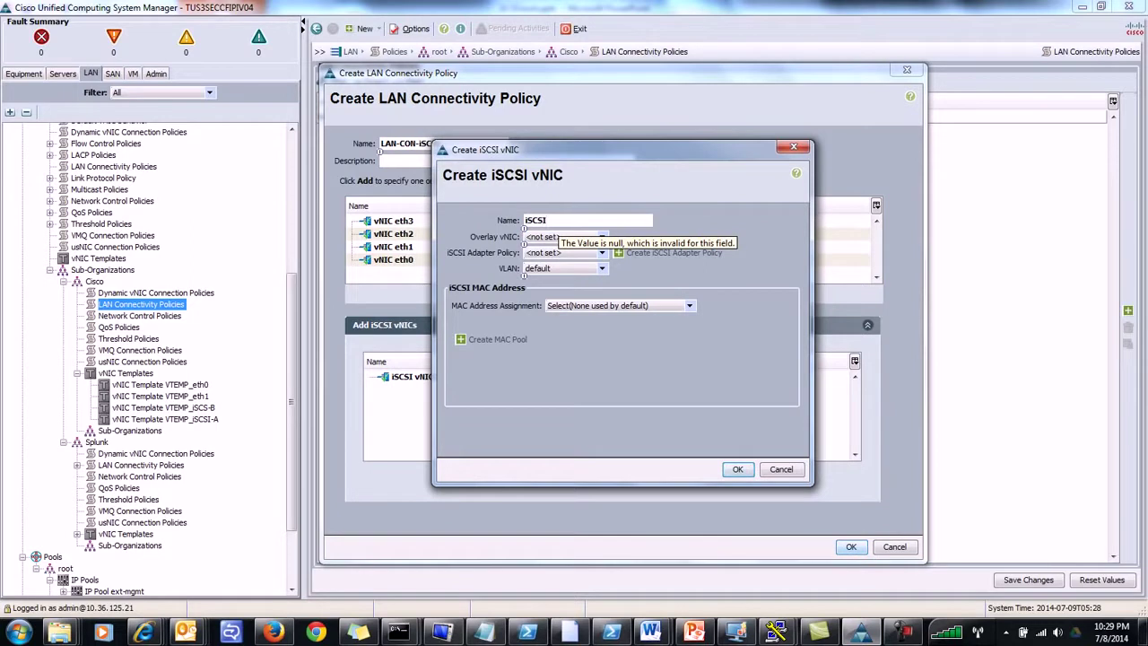
text(A)
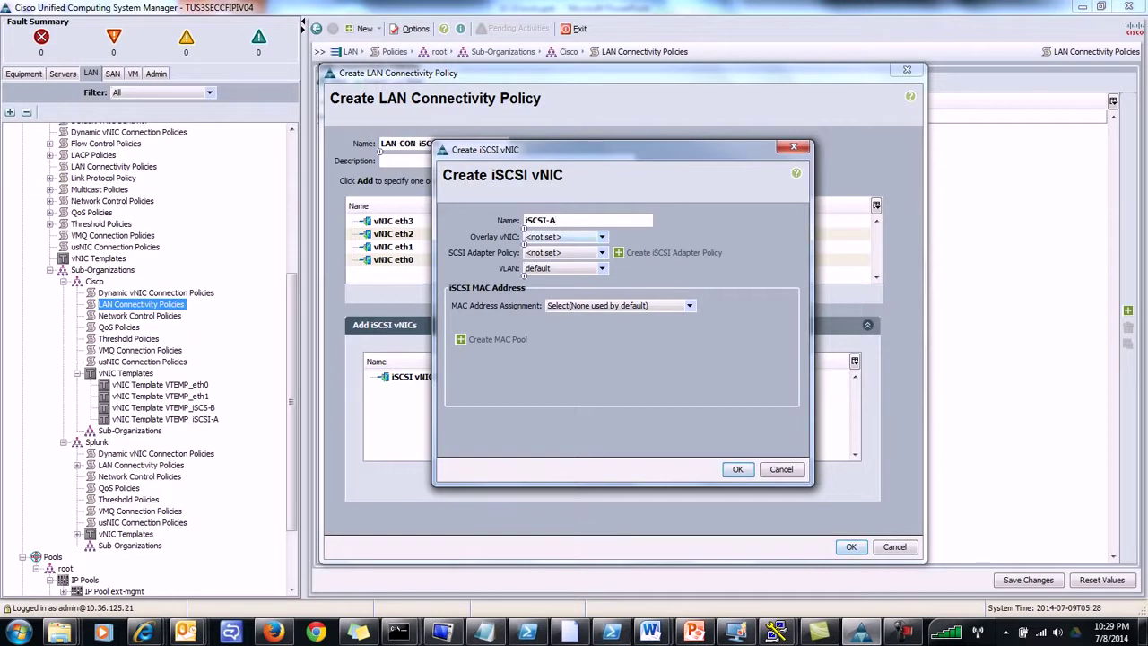
click(565, 237)
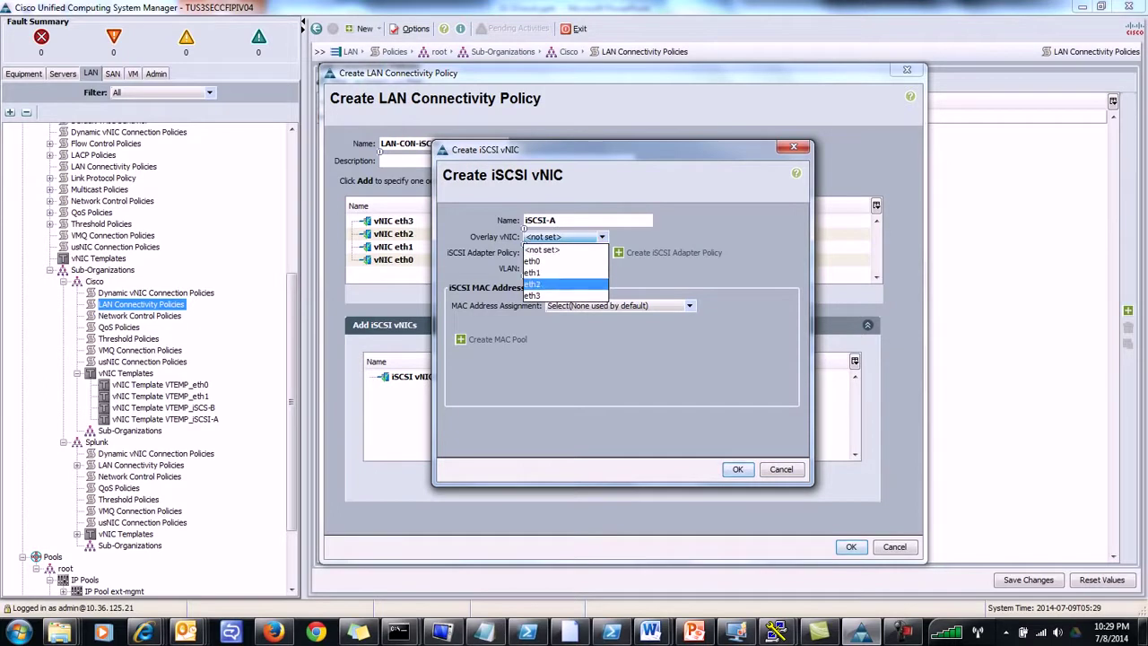
key(Return)
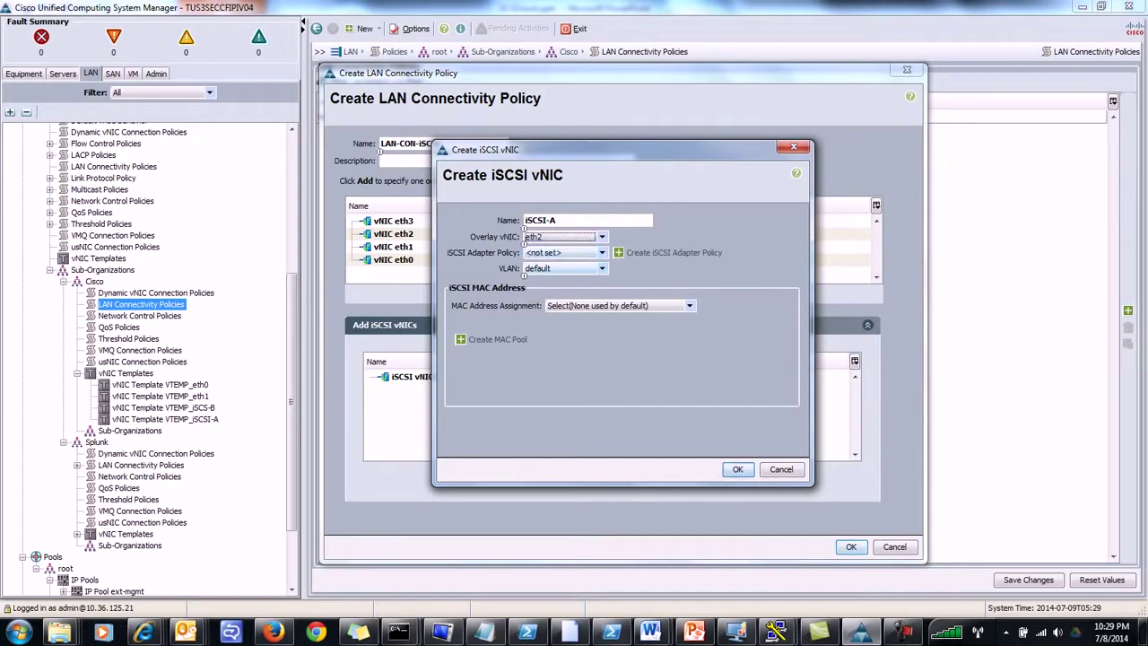
click(602, 268)
click(602, 268)
click(601, 268)
key(Up)
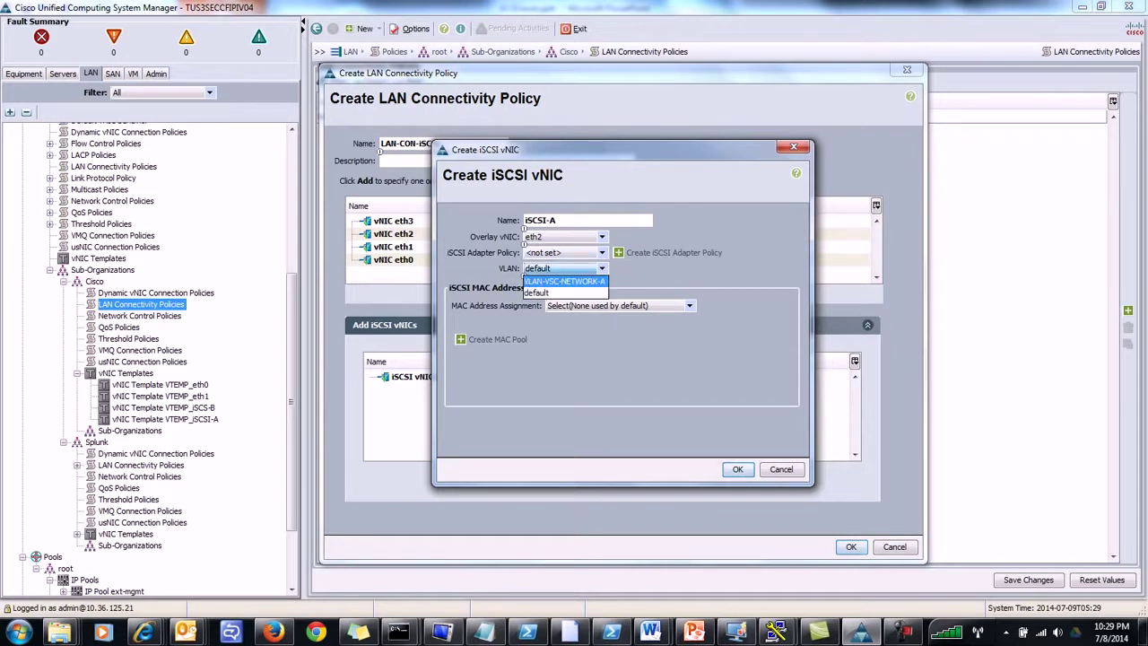
key(Return)
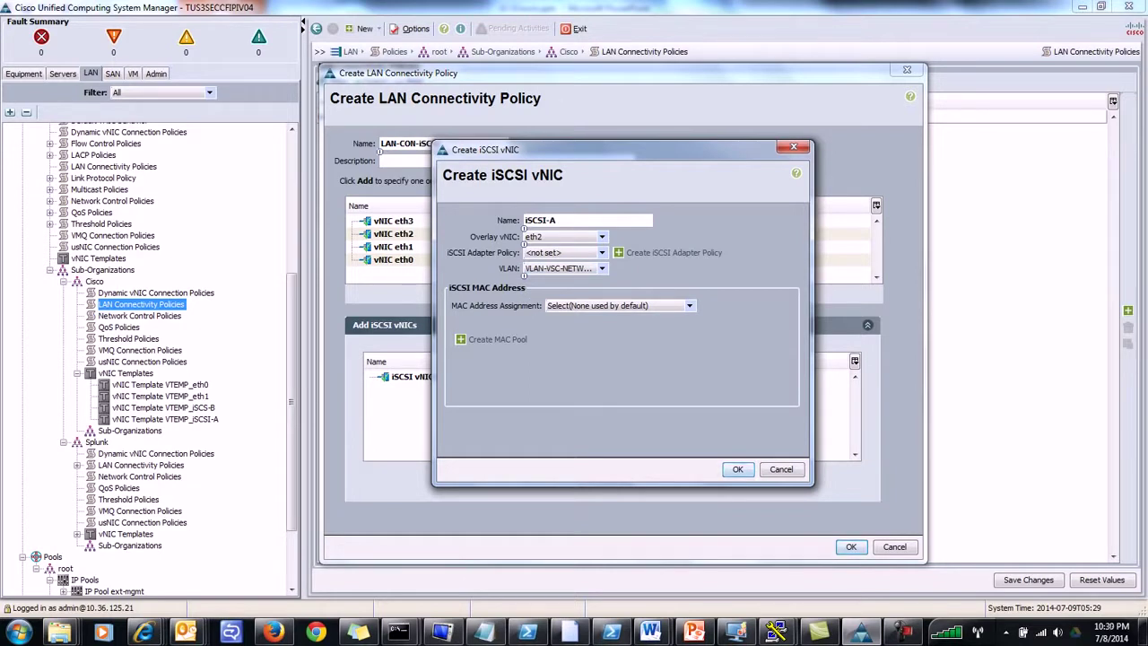
click(737, 469)
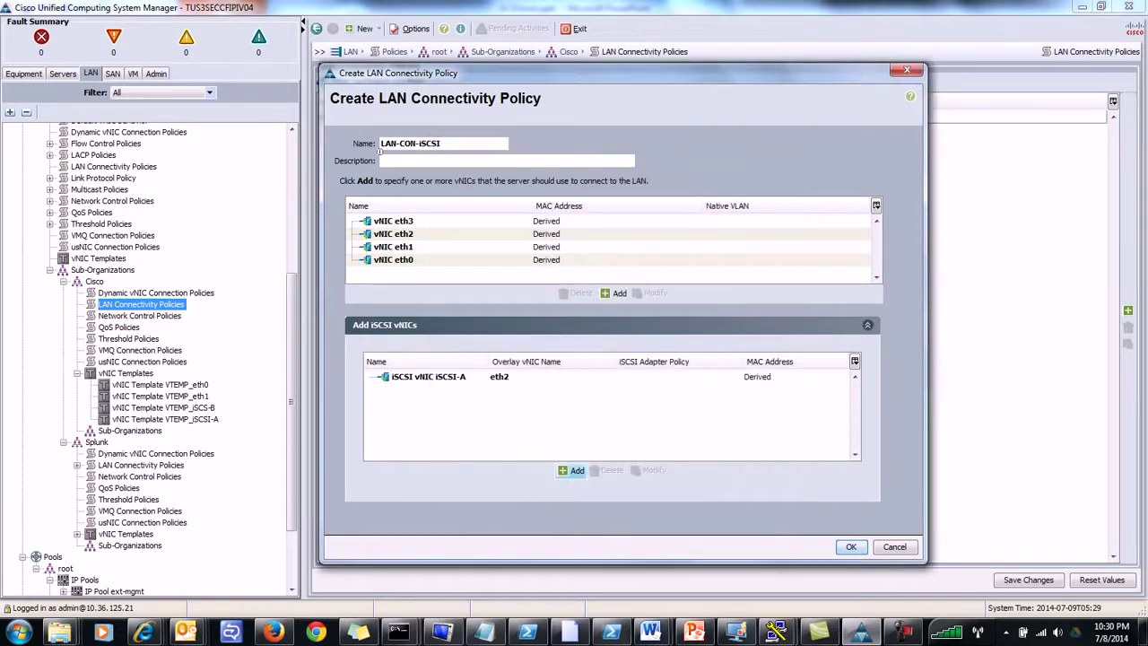
Step: Add a second iSCSI vNIC named iSCSI-B with overlay vNIC eth3 and VLAN VLAN-VSC-NETWORK-B to the policy
click(575, 470)
text(iSCSI-B)
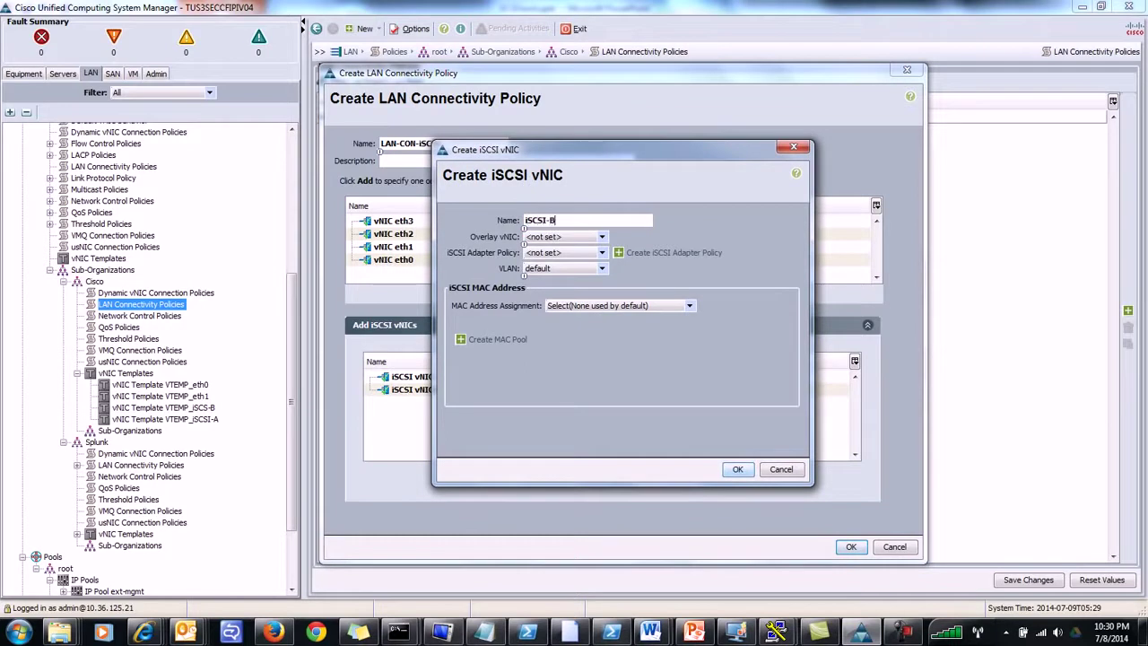
click(602, 236)
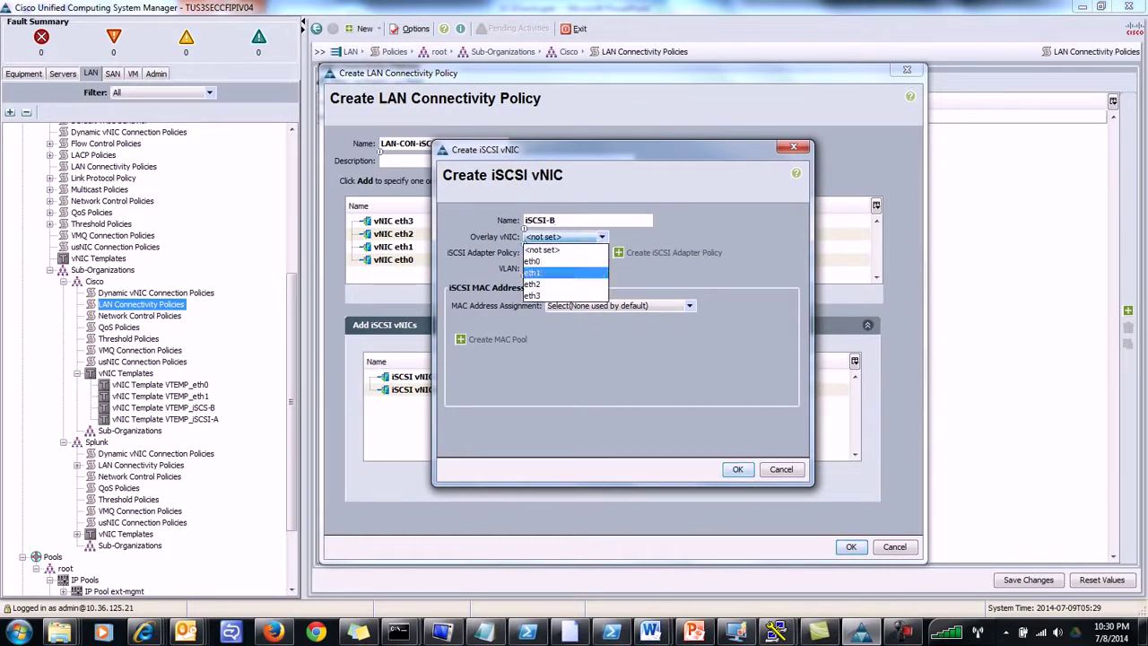
click(560, 295)
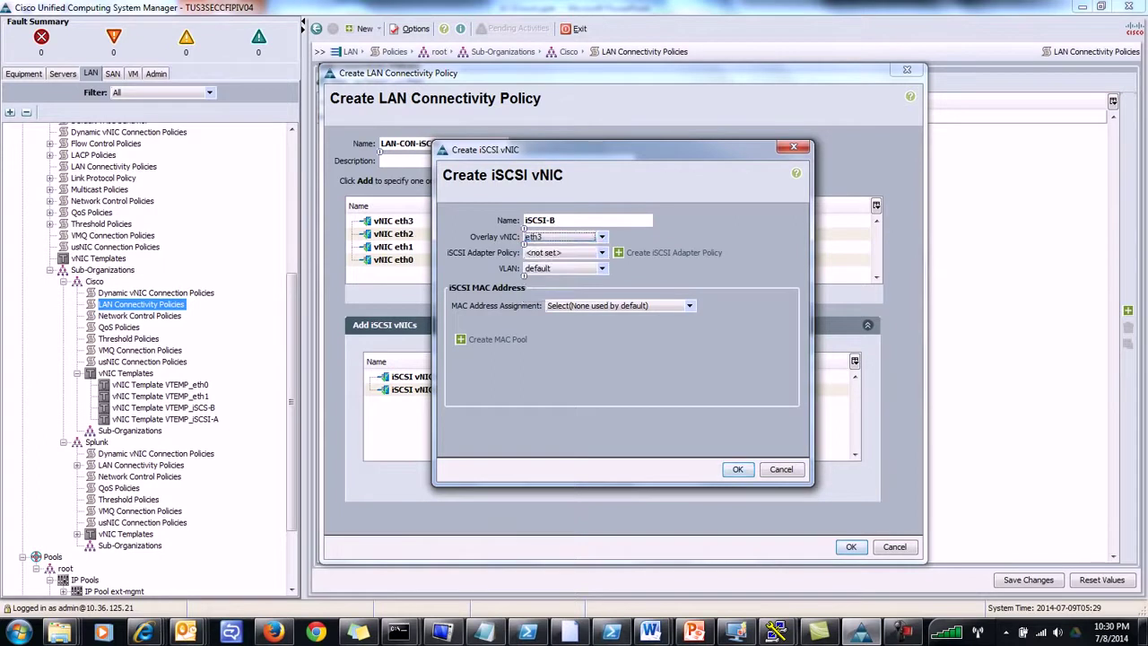
click(602, 268)
click(563, 281)
click(737, 469)
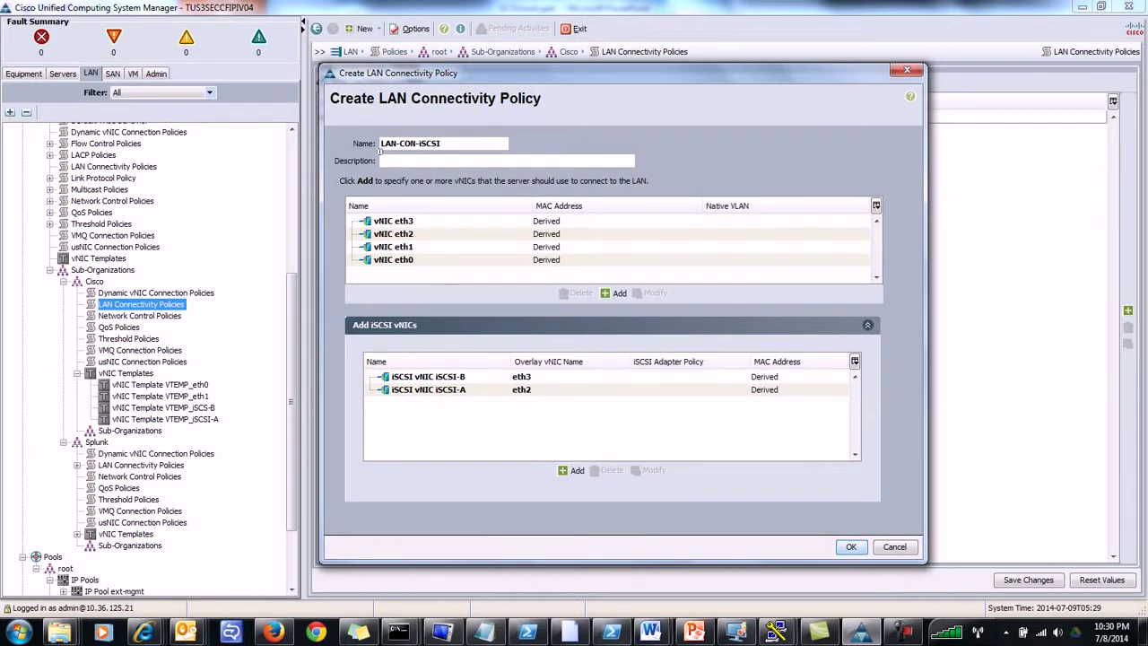
Step: Create the LAN-CON-iSCSI LAN connectivity policy with its configured vNICs and iSCSI vNICs
click(852, 546)
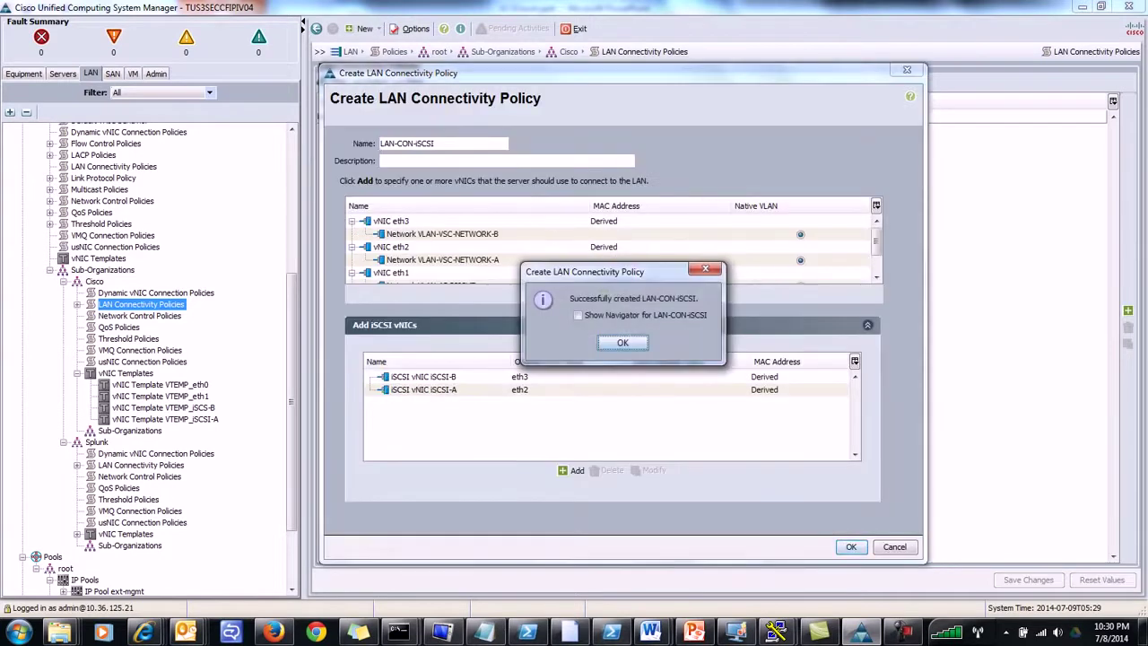
key(Return)
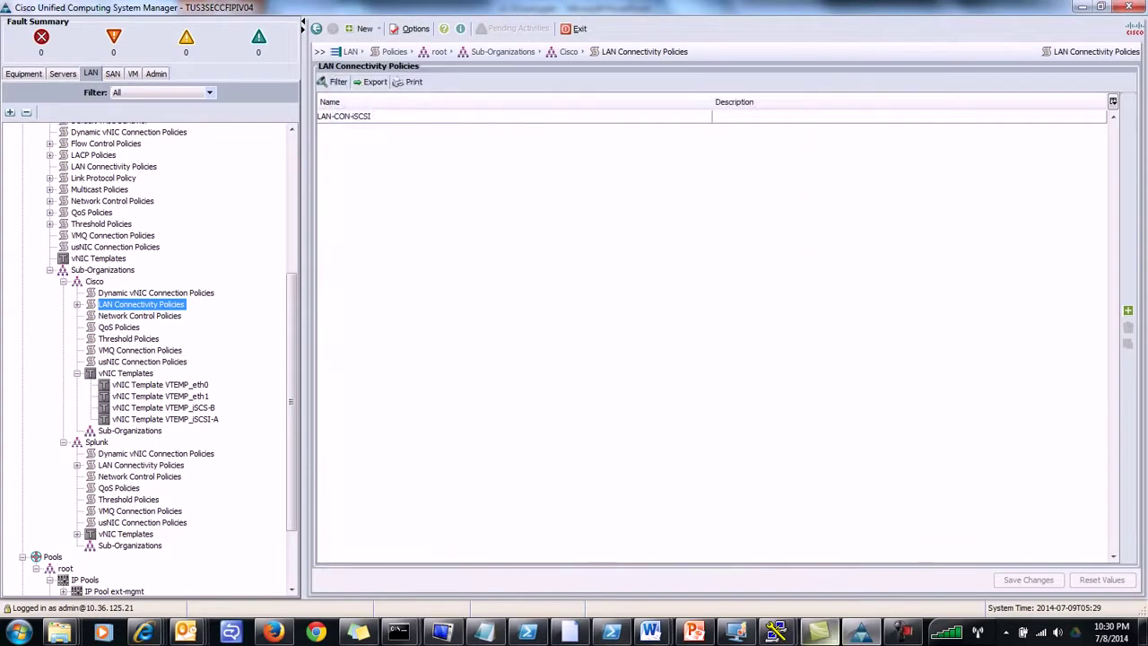
Step: Switch to the iSCSI boot.pptx presentation in PowerPoint and start the slide show at the Step 4 slide
click(693, 632)
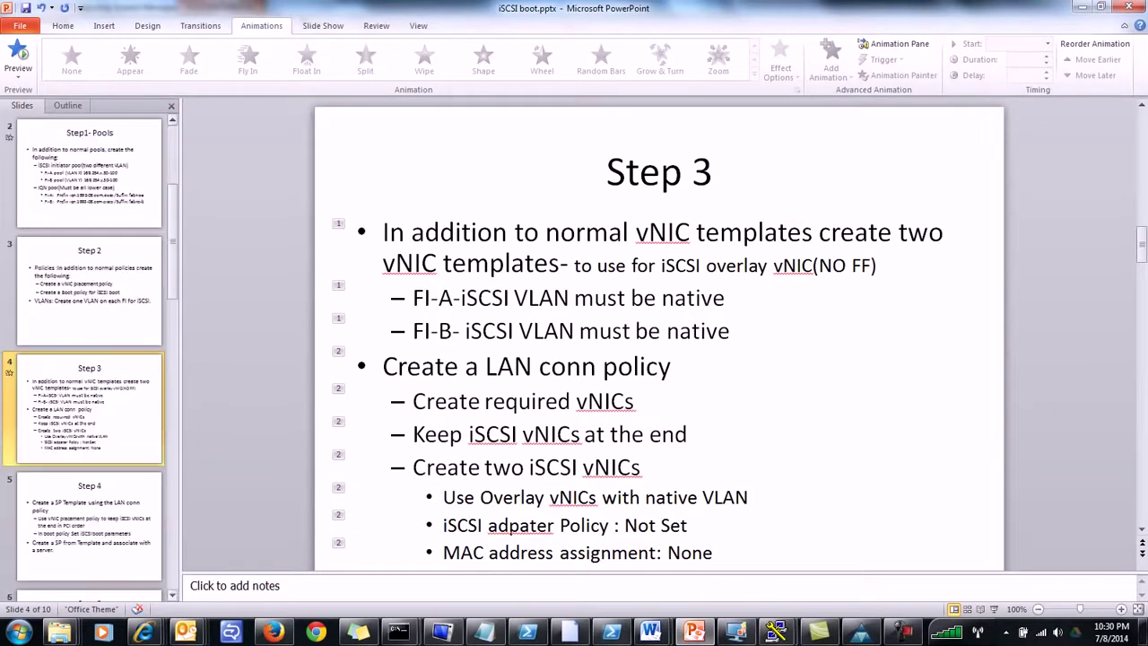
key(Down)
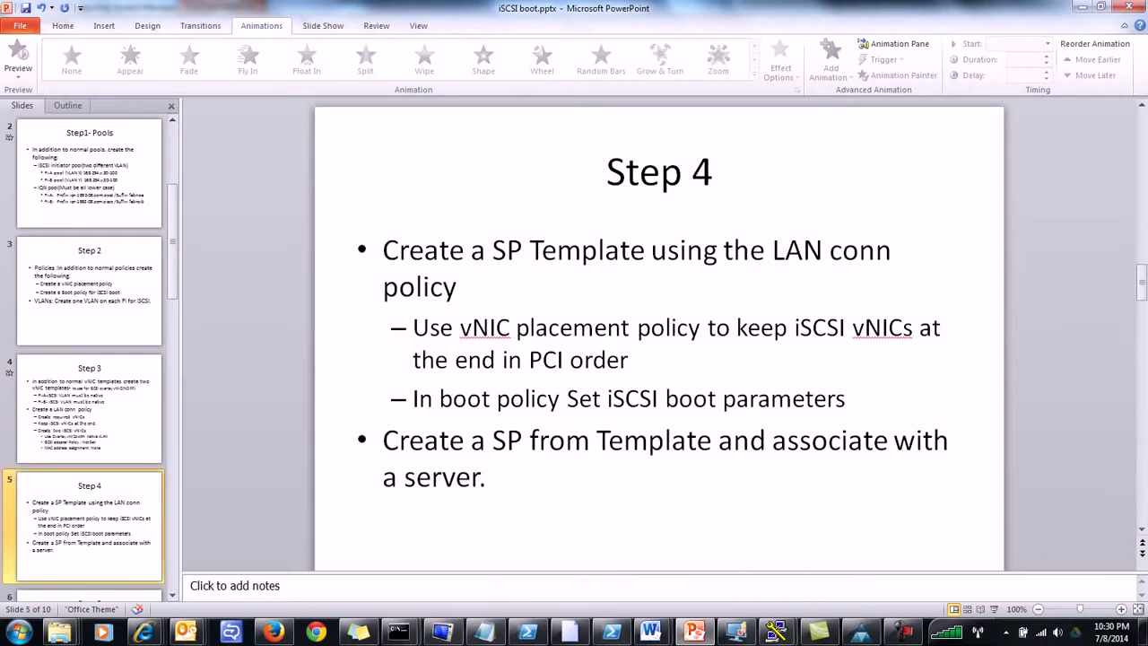
click(993, 609)
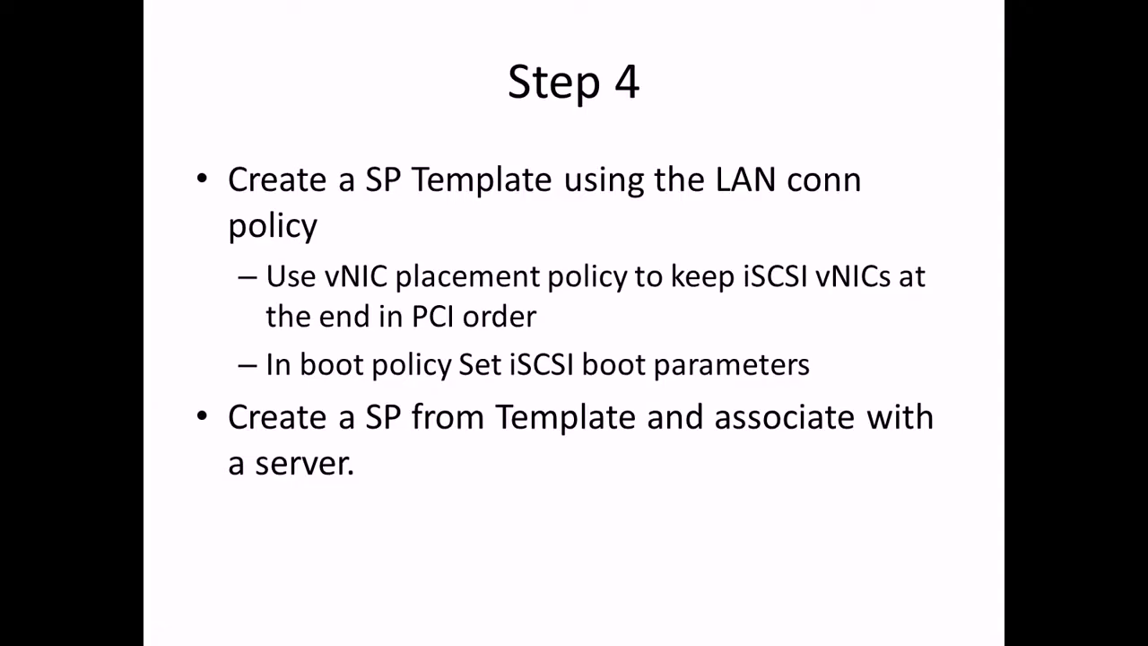